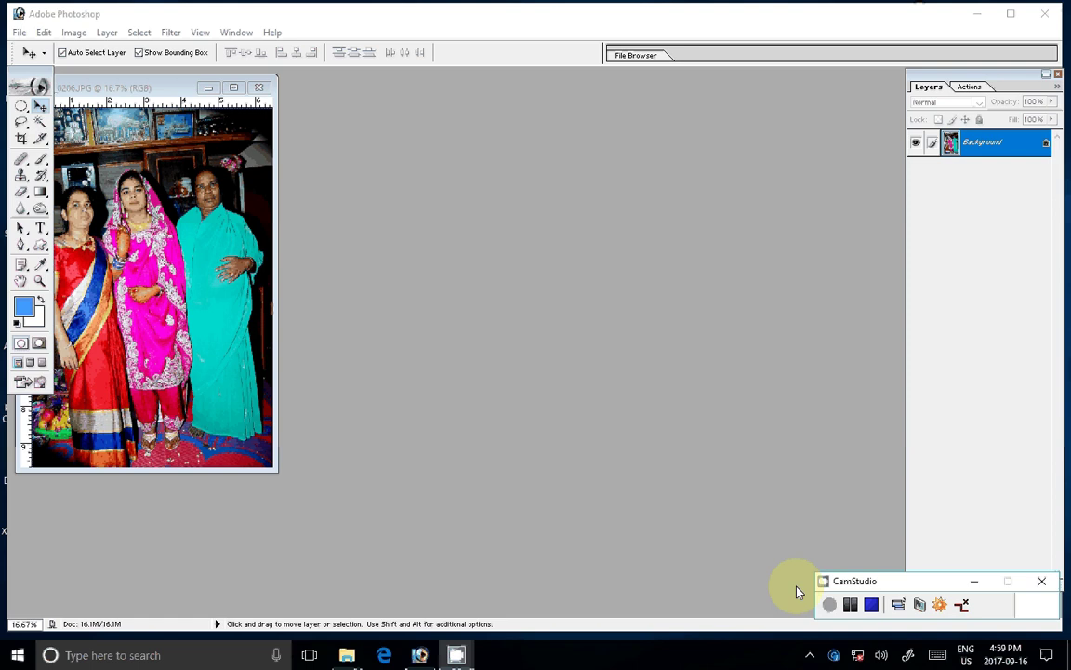
- Create a new white document 30 inches wide at 300 ppi, starting from the 8x10 preset
key(ctrl+n)
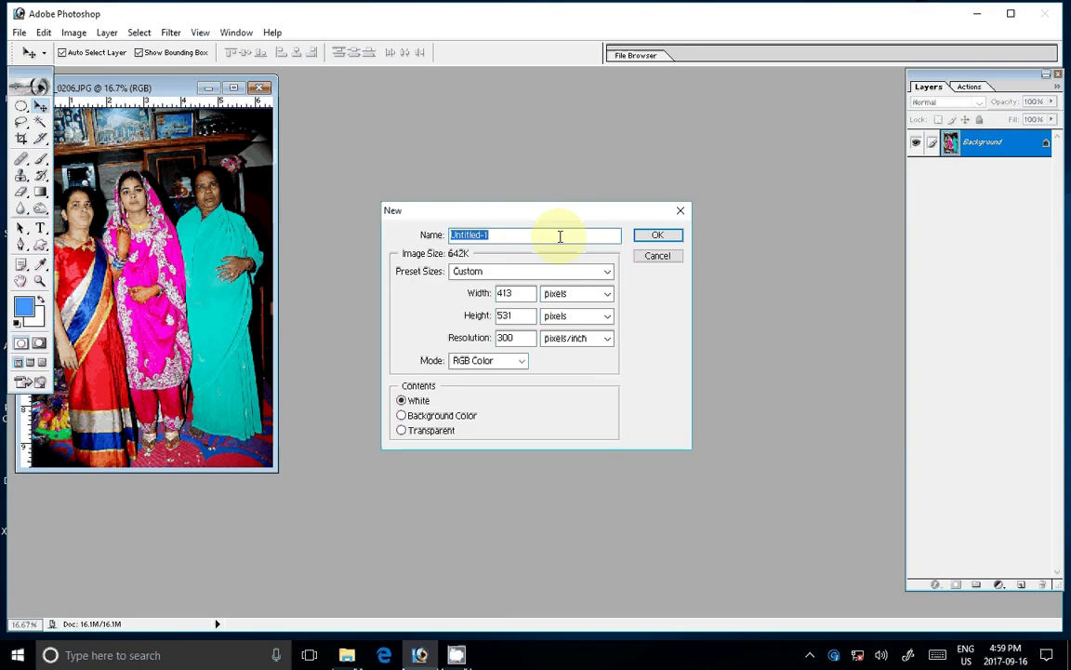
click(530, 271)
click(495, 416)
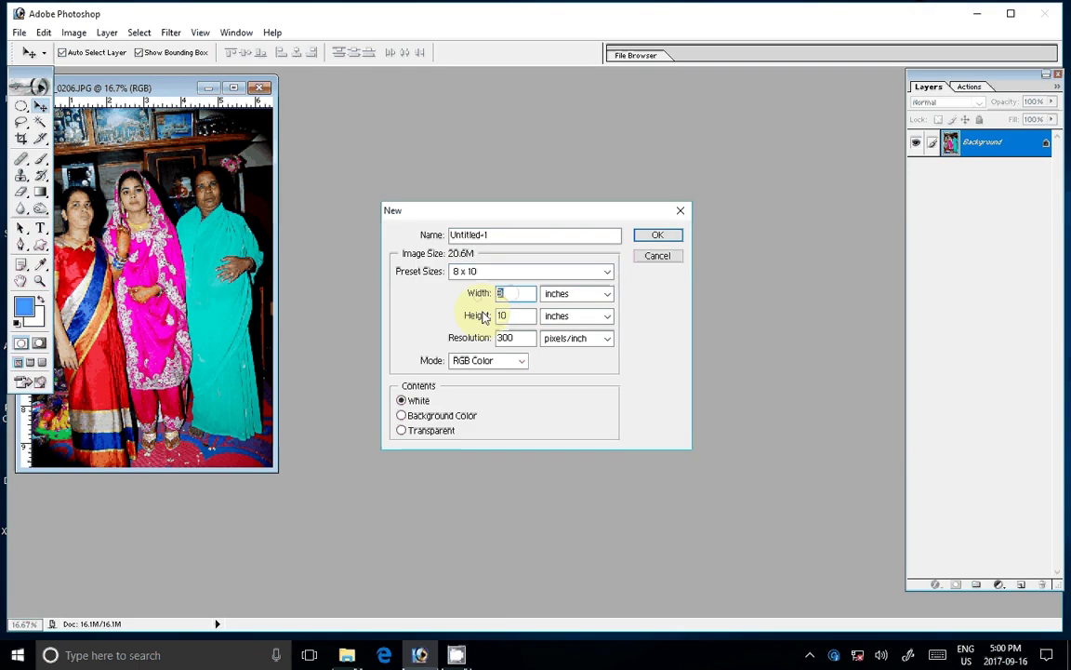
text(30)
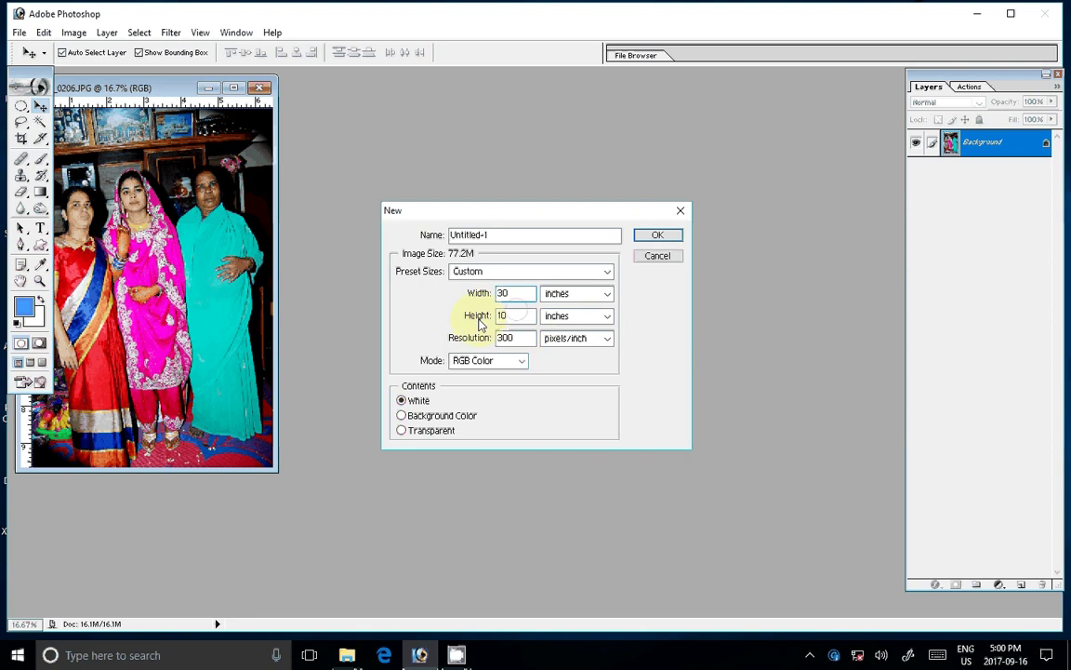
text(1)
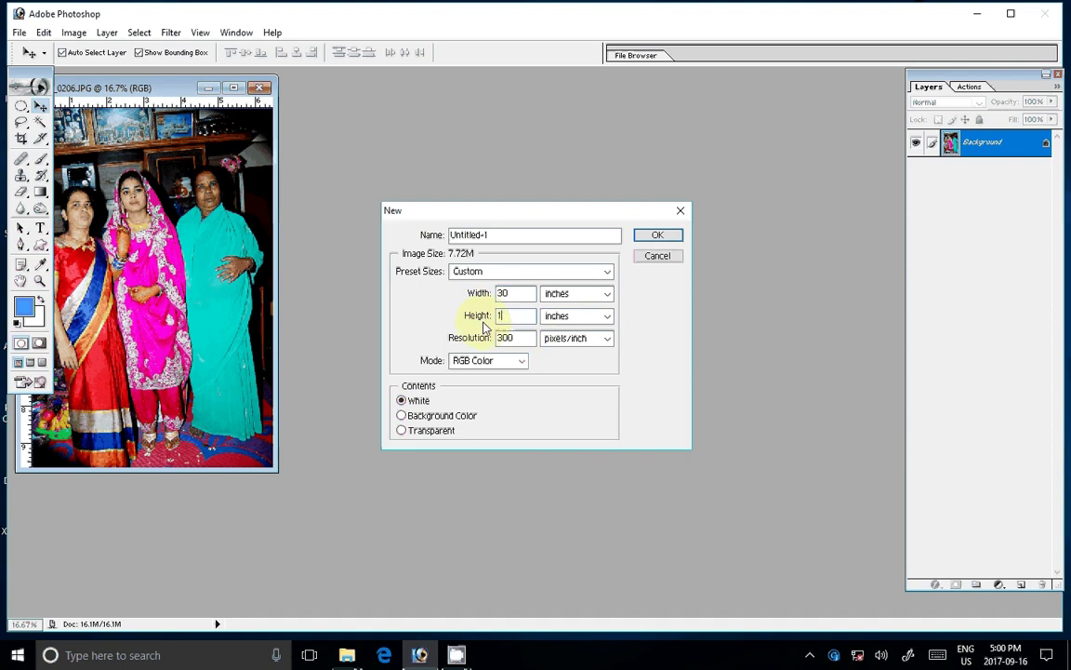
key(Return)
click(223, 200)
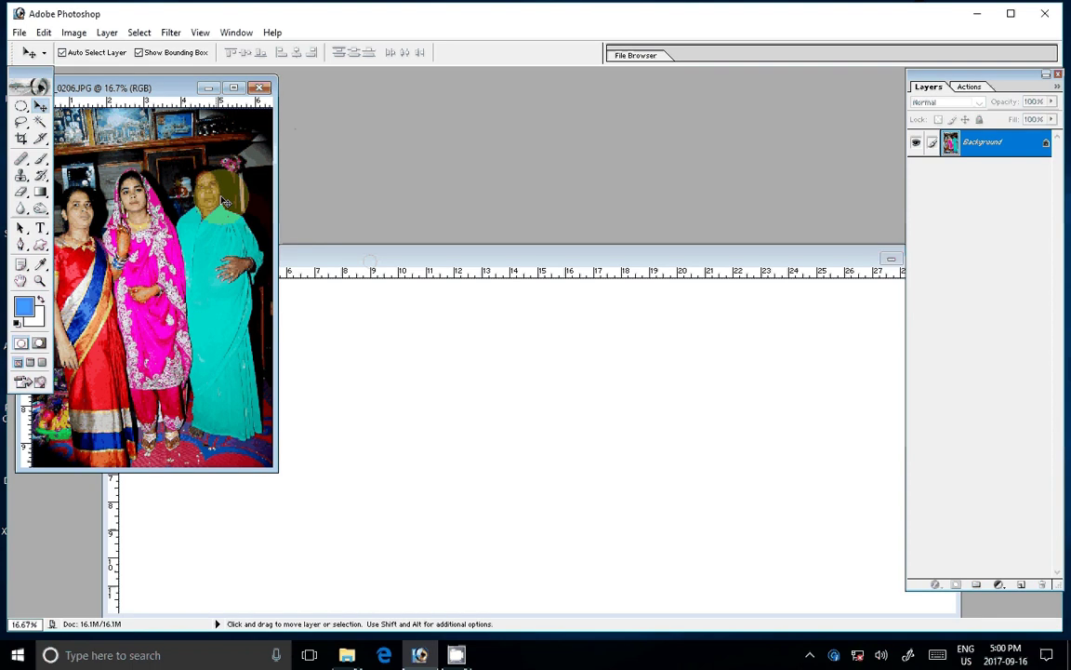
- Brighten 0206.JPG with an action, place it at the page's left, and close the original
click(968, 87)
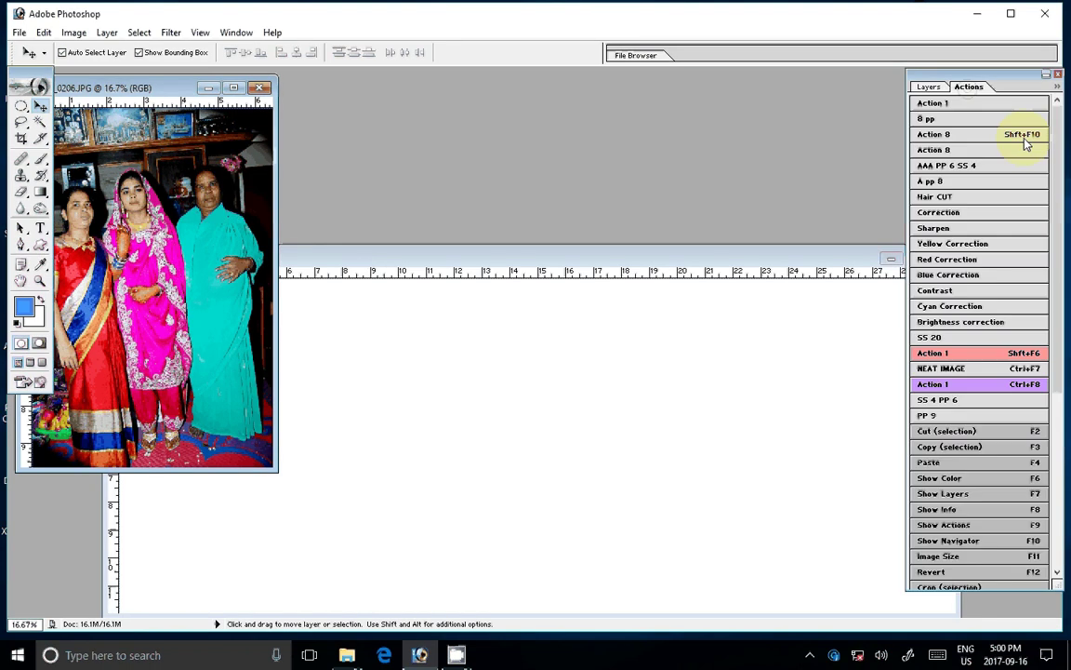
click(1026, 142)
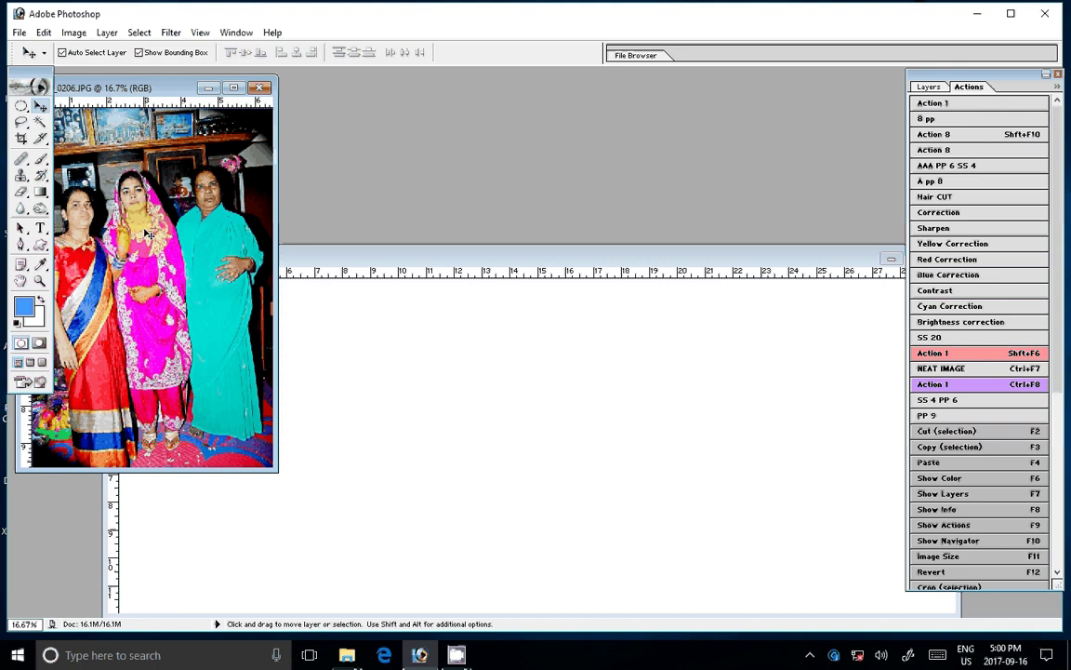
drag(147, 235, 493, 200)
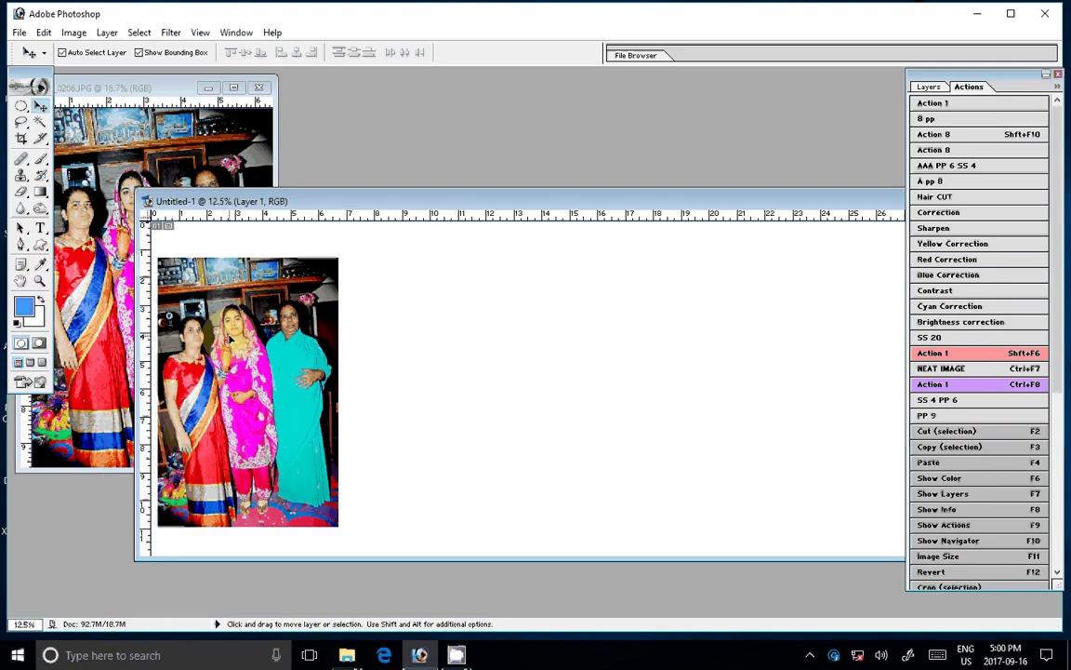
click(343, 348)
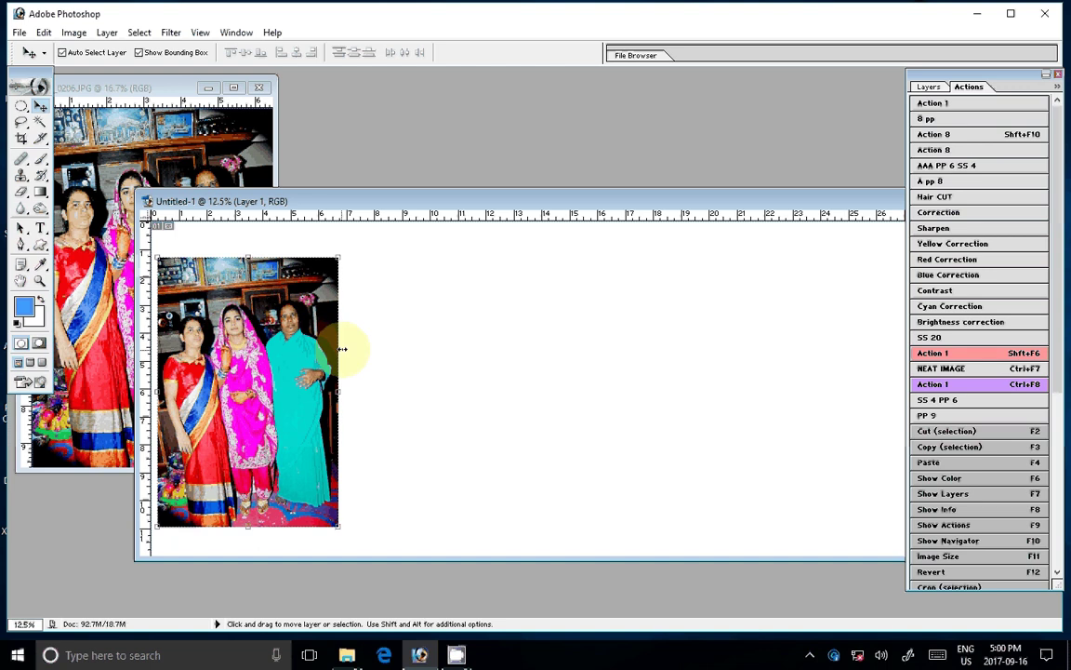
click(261, 97)
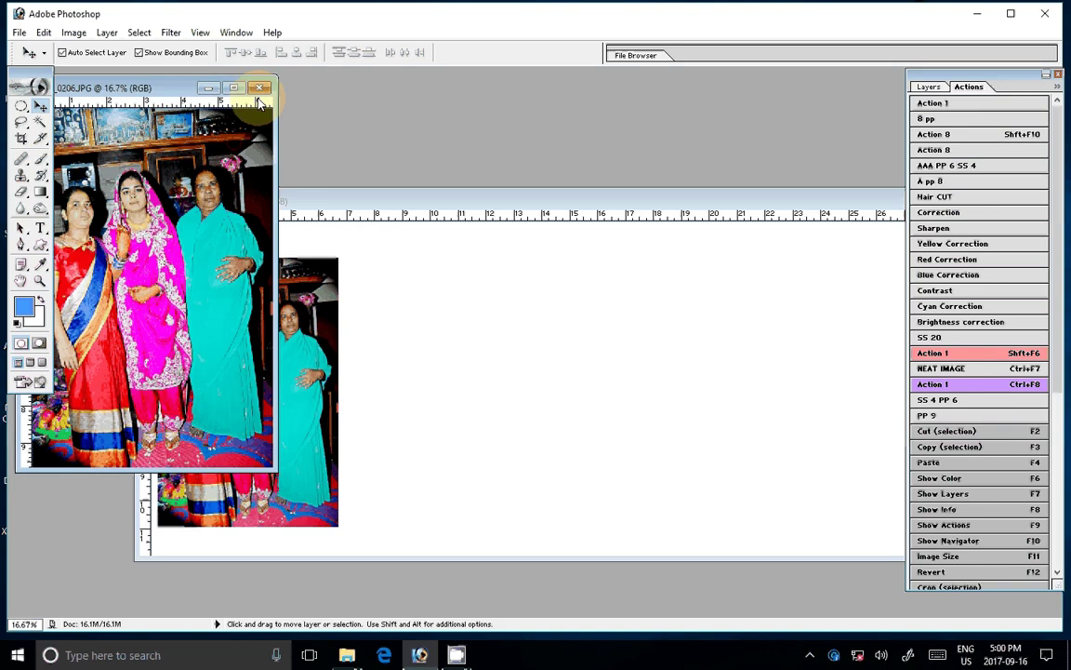
click(259, 89)
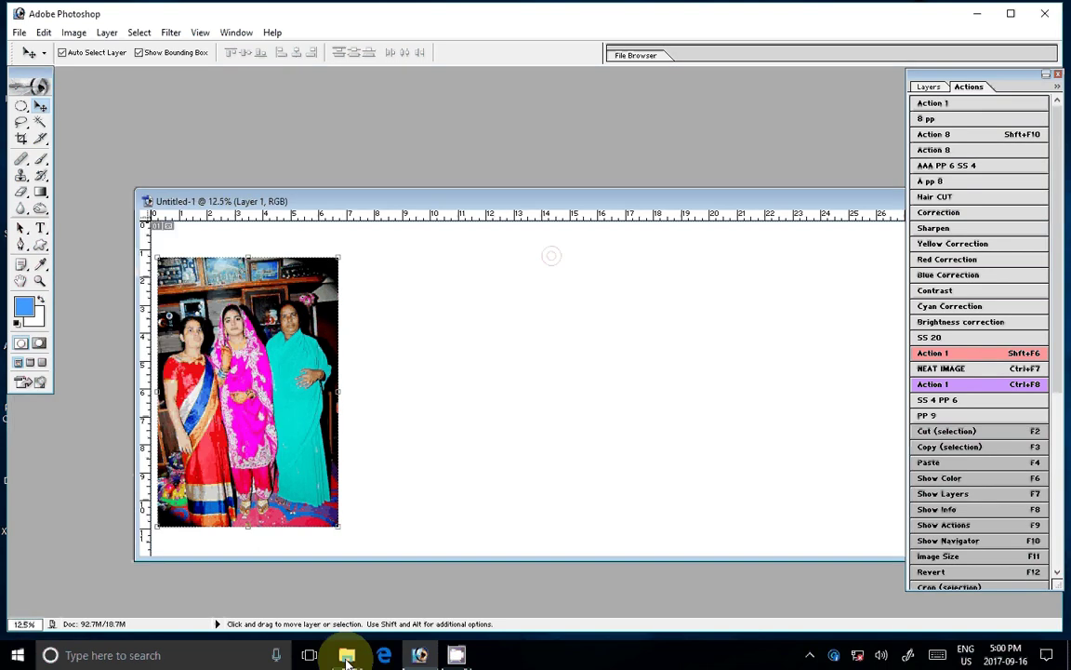
- Open DSC_0188 and DSC_0189 from the 102ND40X folder in Photoshop
click(345, 656)
click(321, 623)
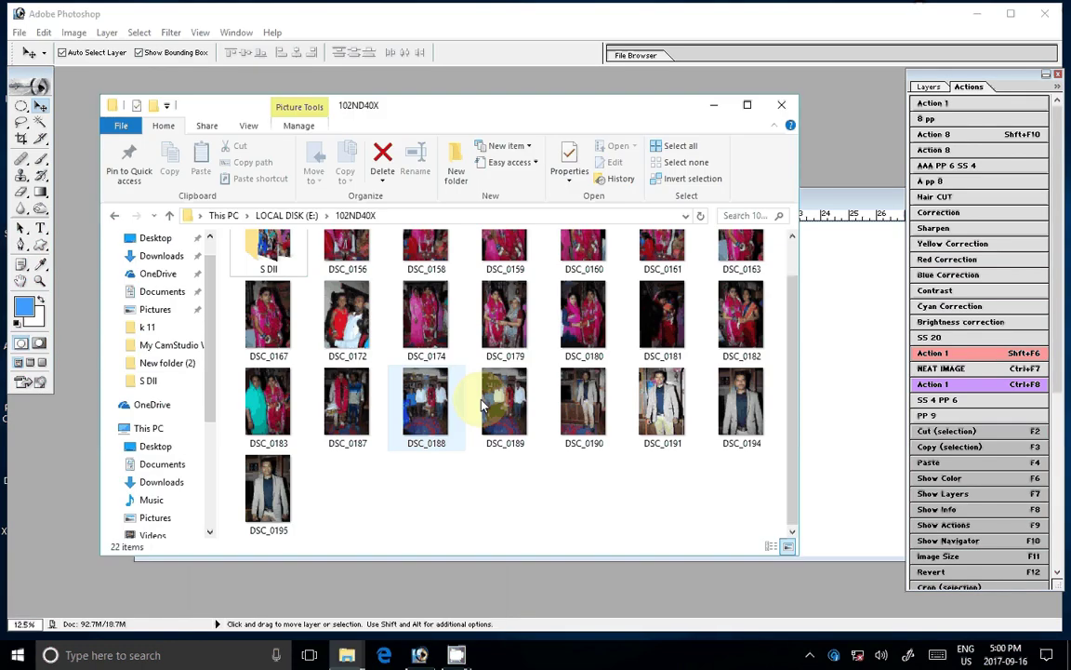
click(481, 405)
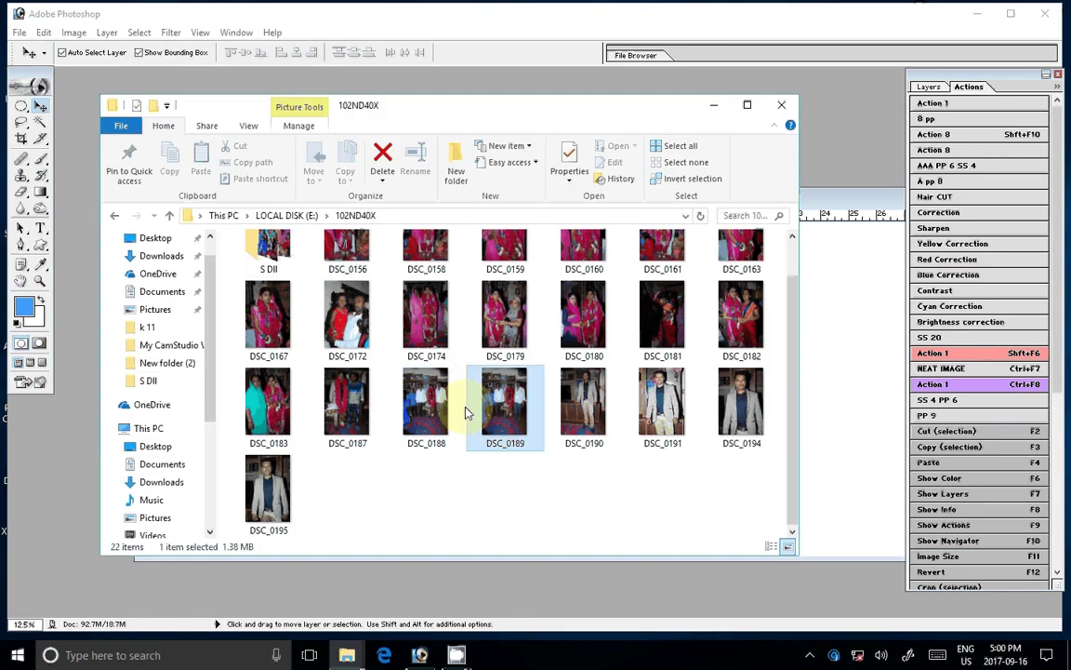
ctrl+click(465, 412)
mouse_move(465, 412)
mouse_down()
mouse_move(780, 266)
mouse_move(755, 223)
mouse_up()
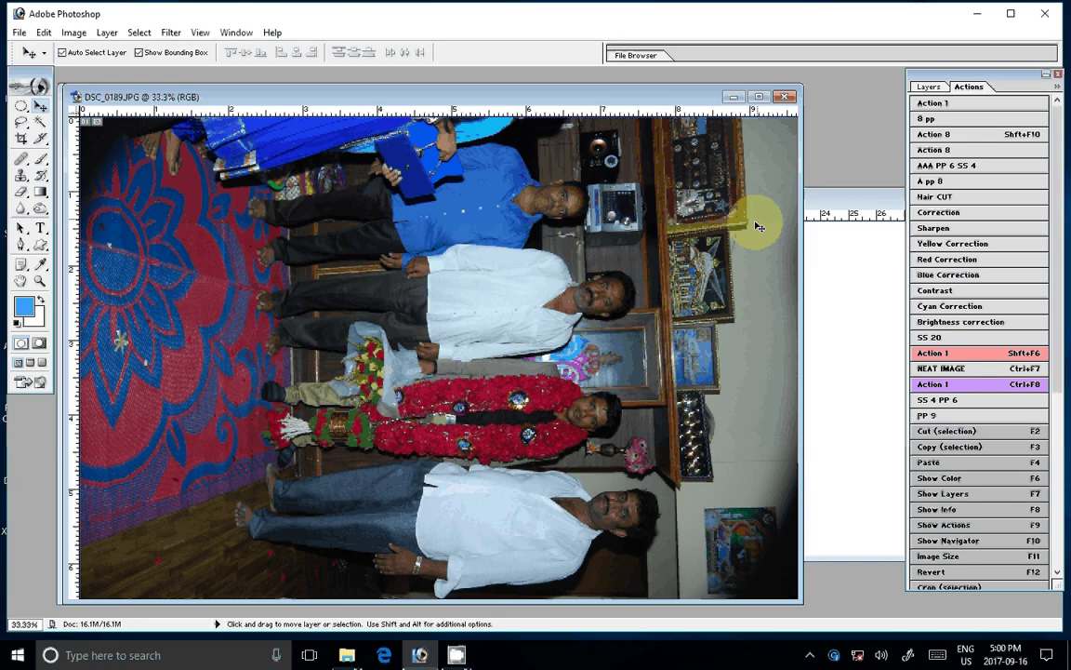
- Rotate DSC_0188 90° CCW upright, compare it with DSC_0189, then close it
click(73, 33)
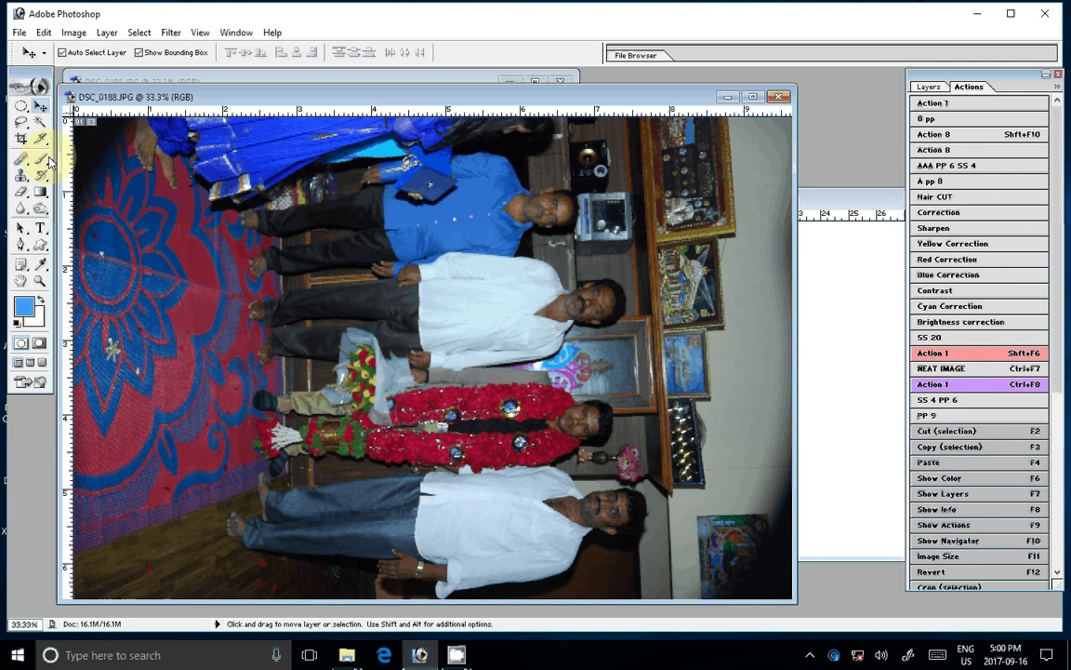
click(74, 32)
mouse_move(54, 179)
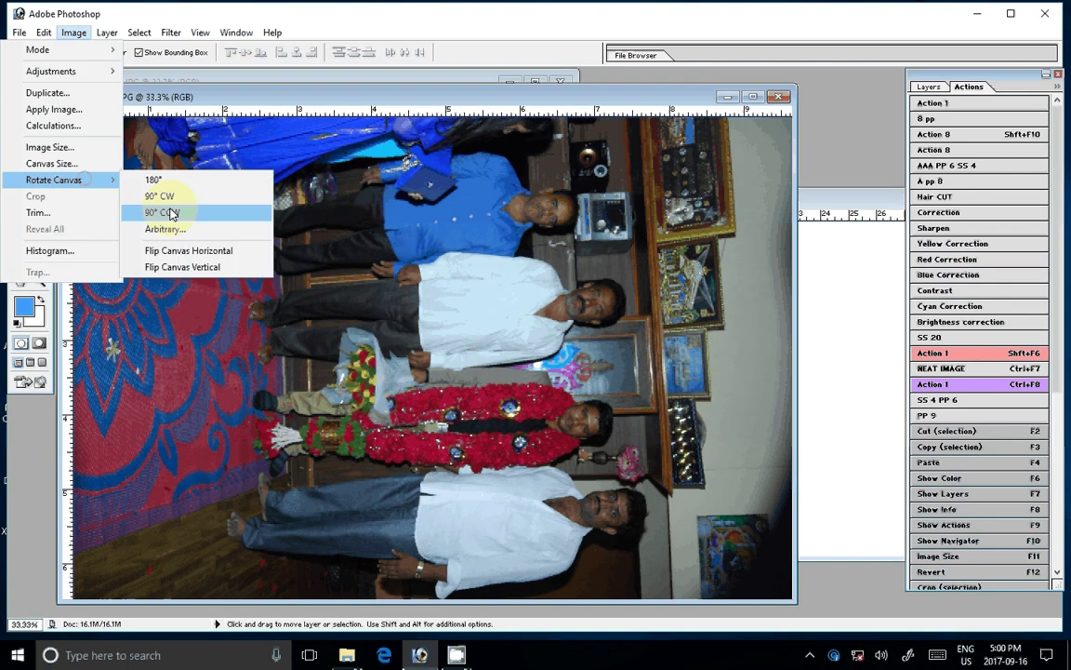
click(171, 214)
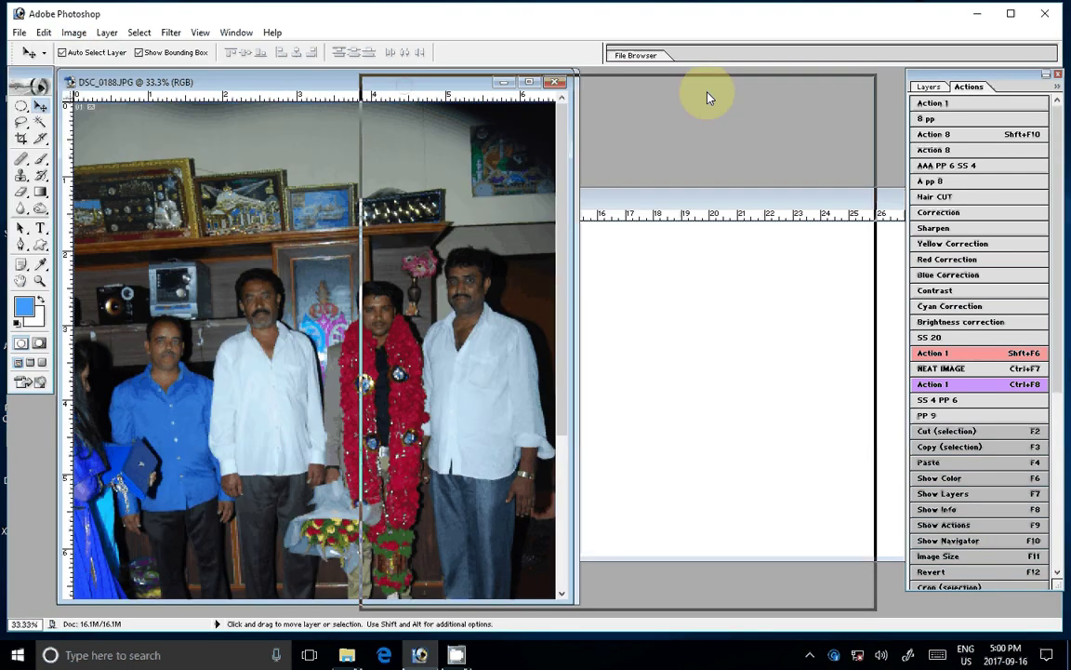
drag(707, 98, 707, 98)
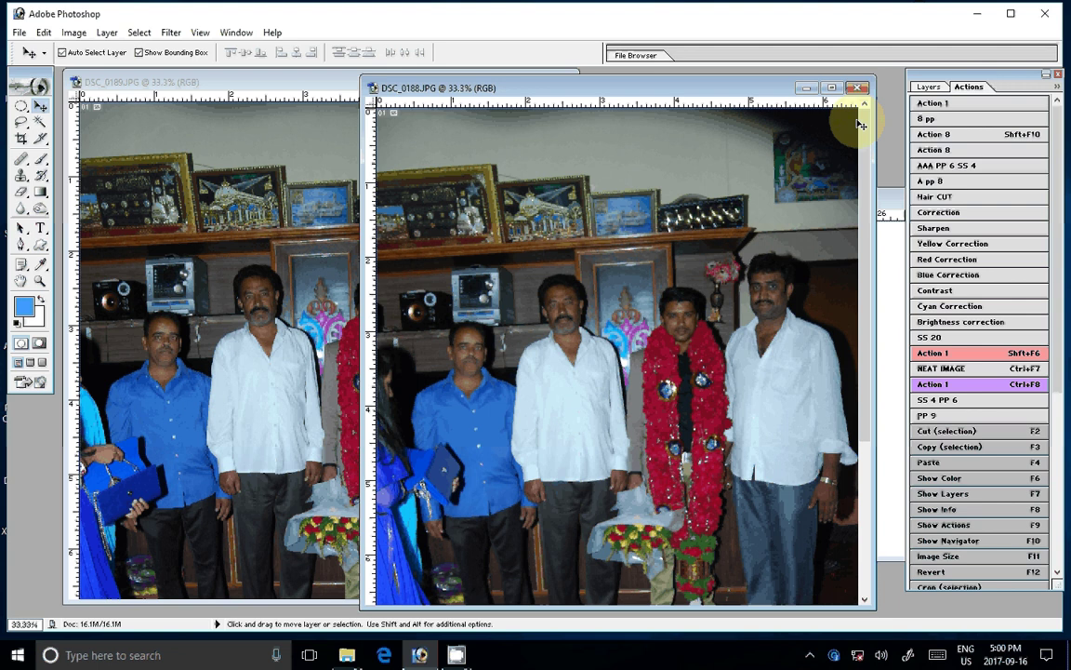
click(858, 88)
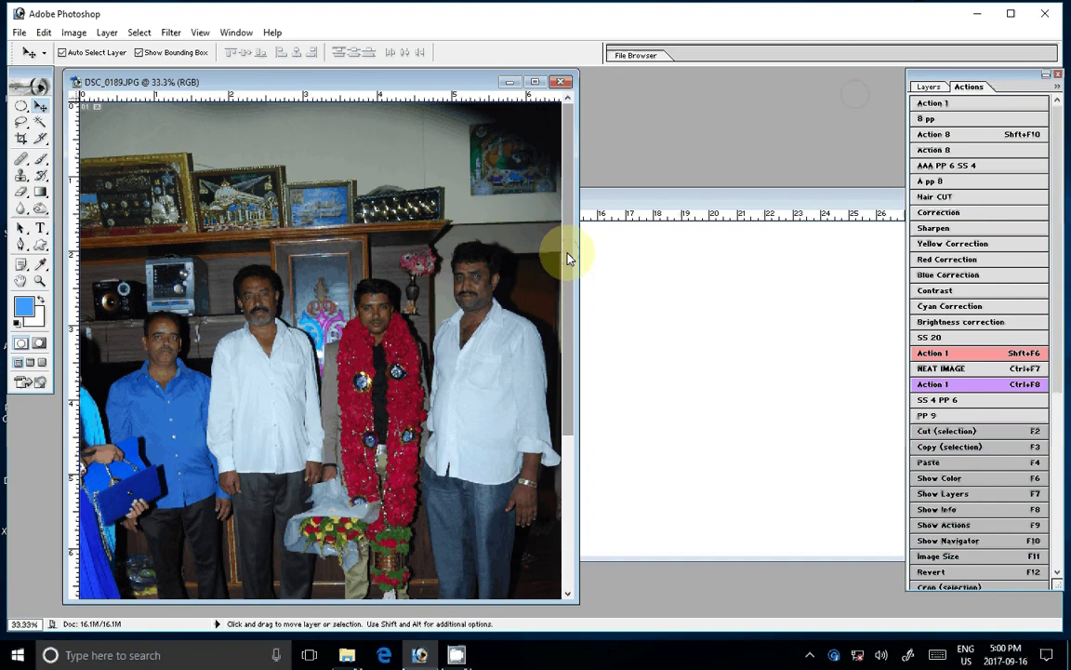
- Brighten DSC_0189, place it beside the first photo, and close it without saving
click(975, 166)
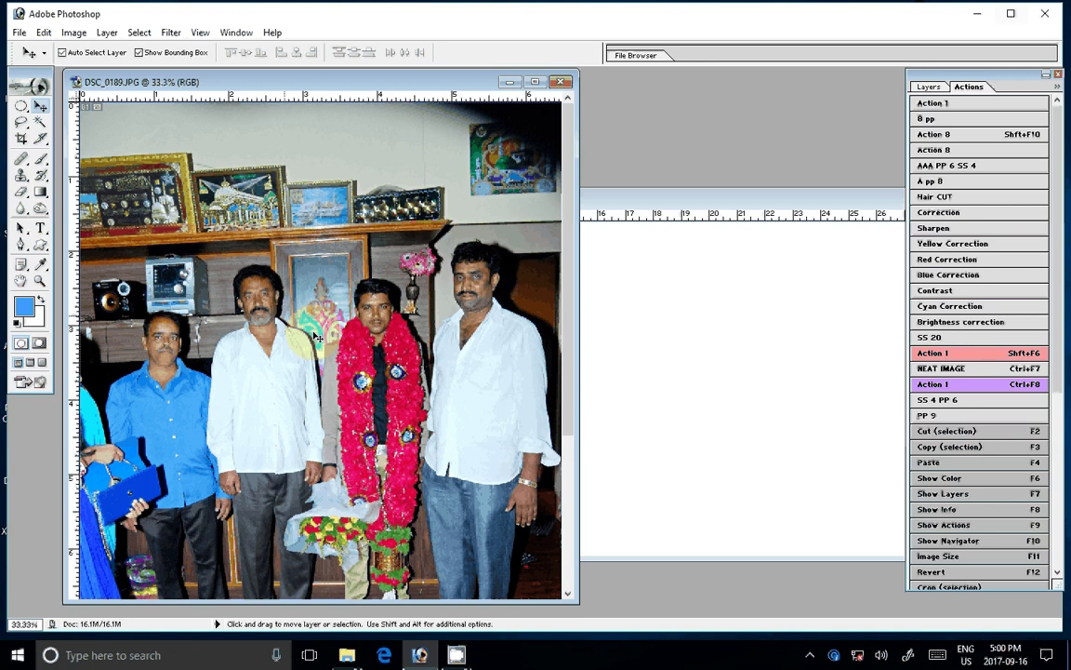
alt+click(346, 315)
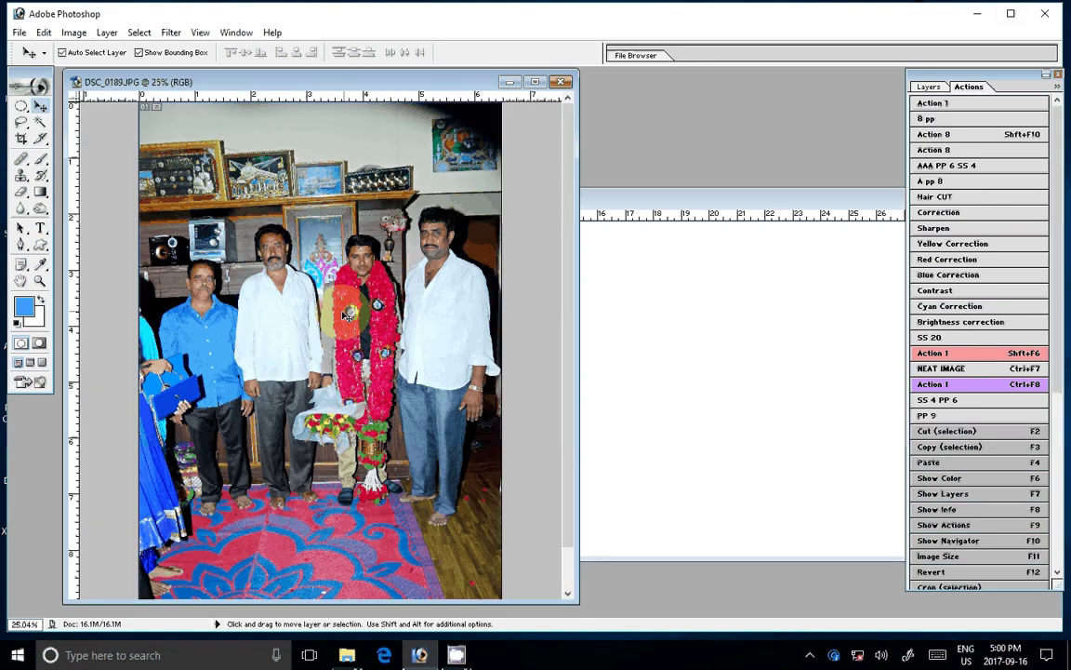
drag(346, 314, 470, 367)
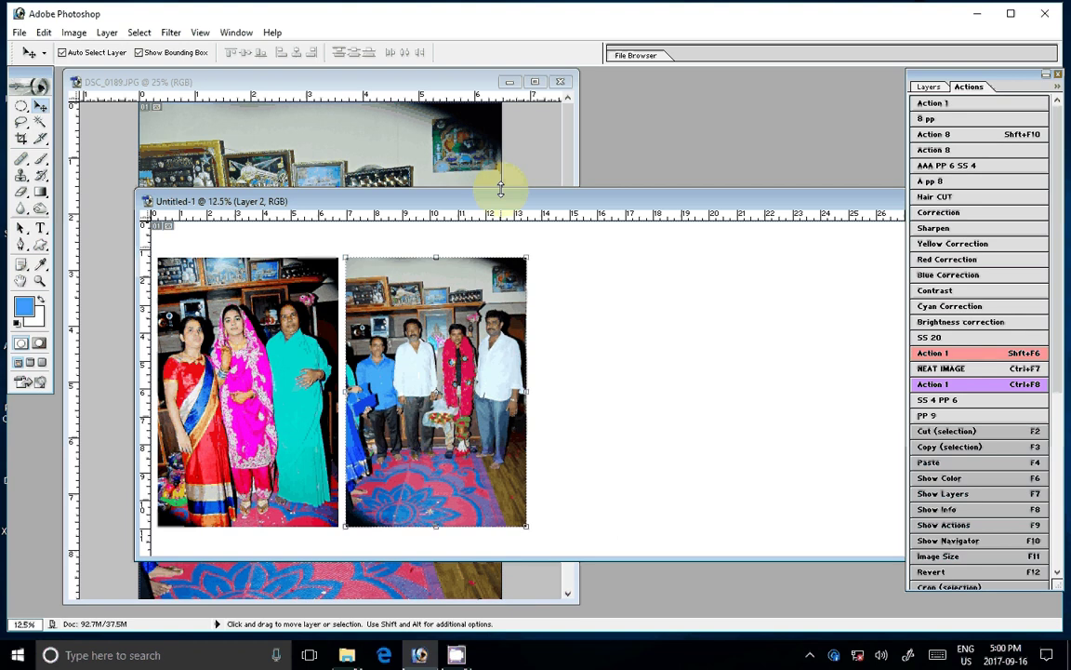
click(560, 83)
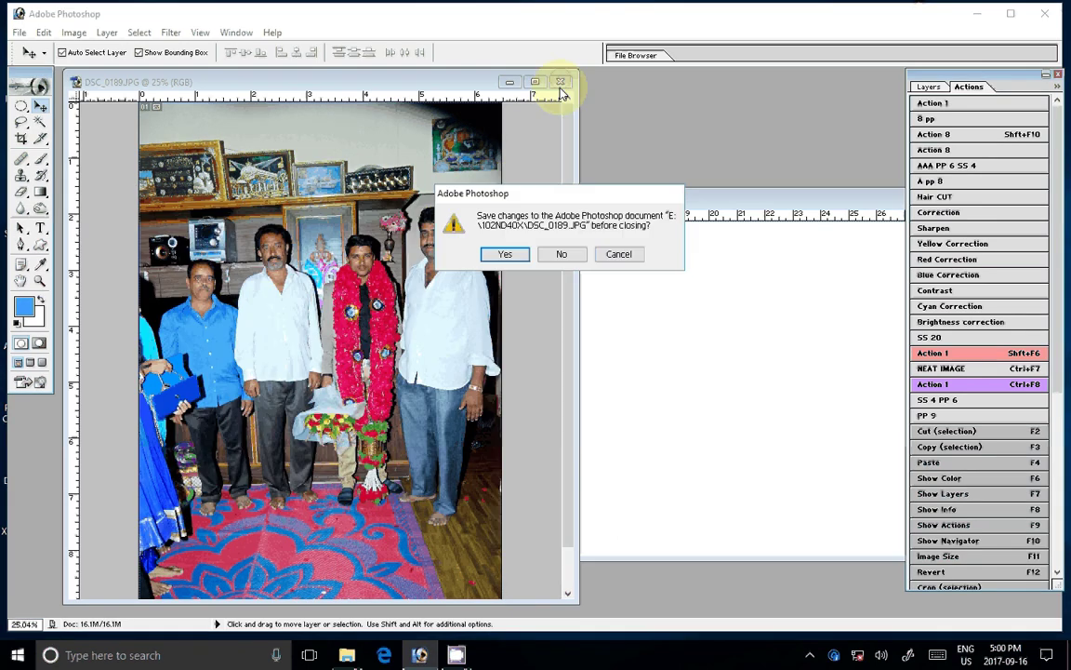
click(562, 254)
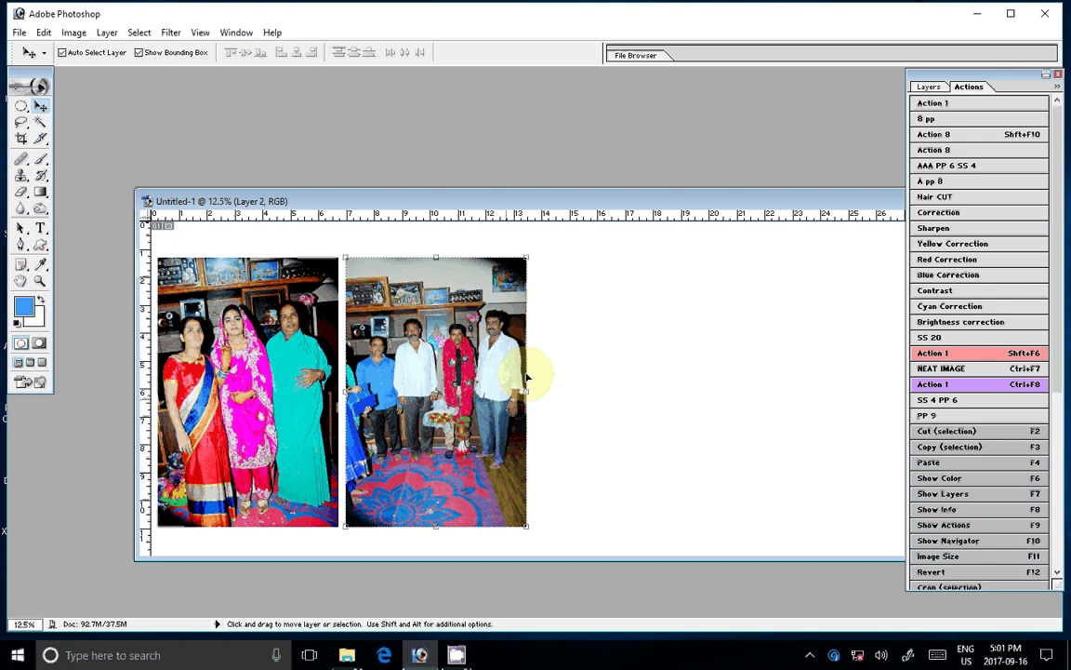
click(346, 655)
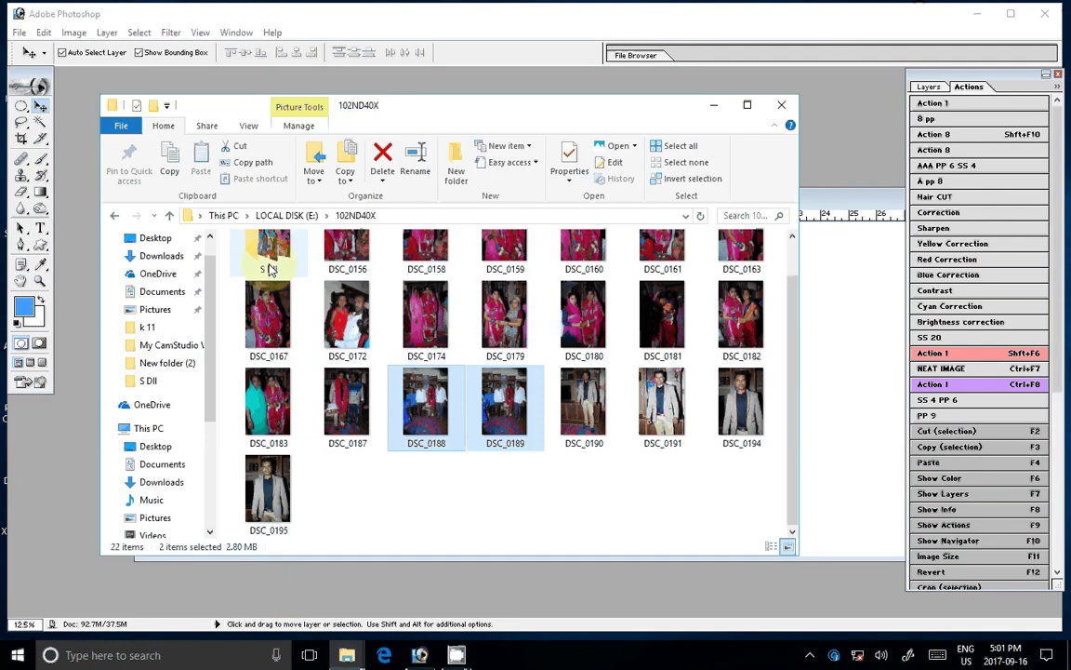
- Move DSC_0188 and DSC_0189 to the S DII folder; open DSC_0183 and the next photo
click(316, 179)
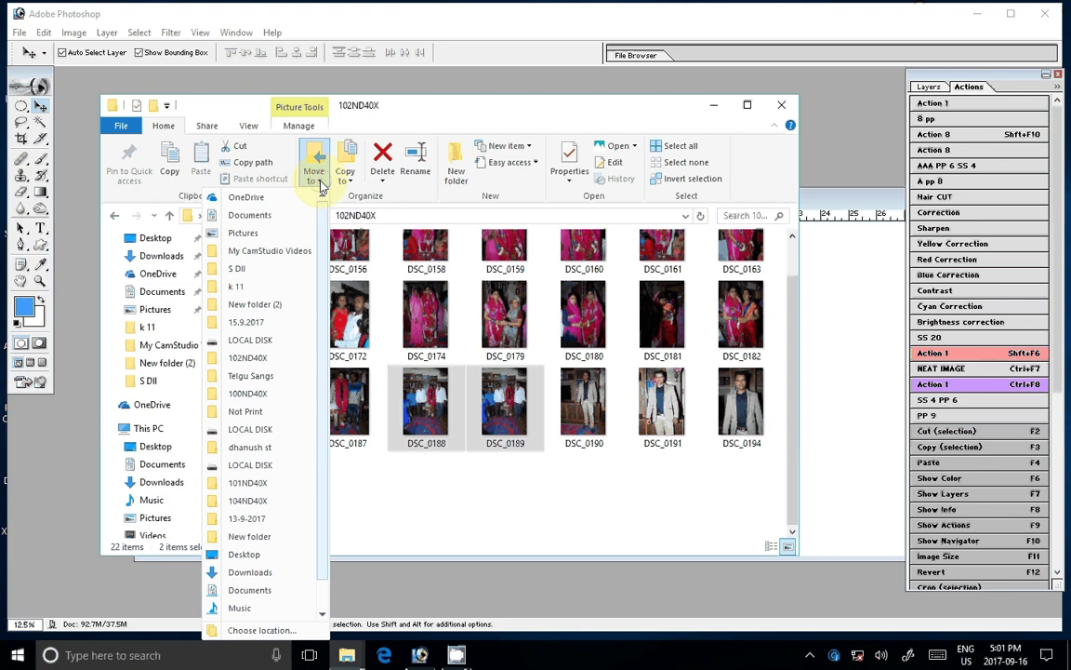
click(322, 373)
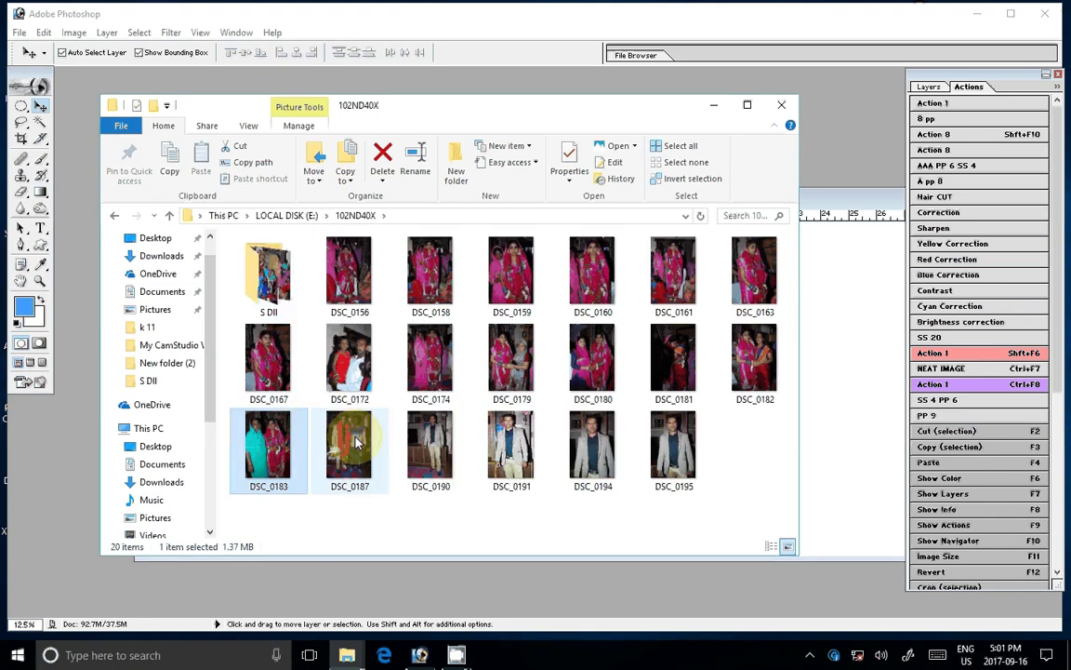
drag(355, 443, 846, 125)
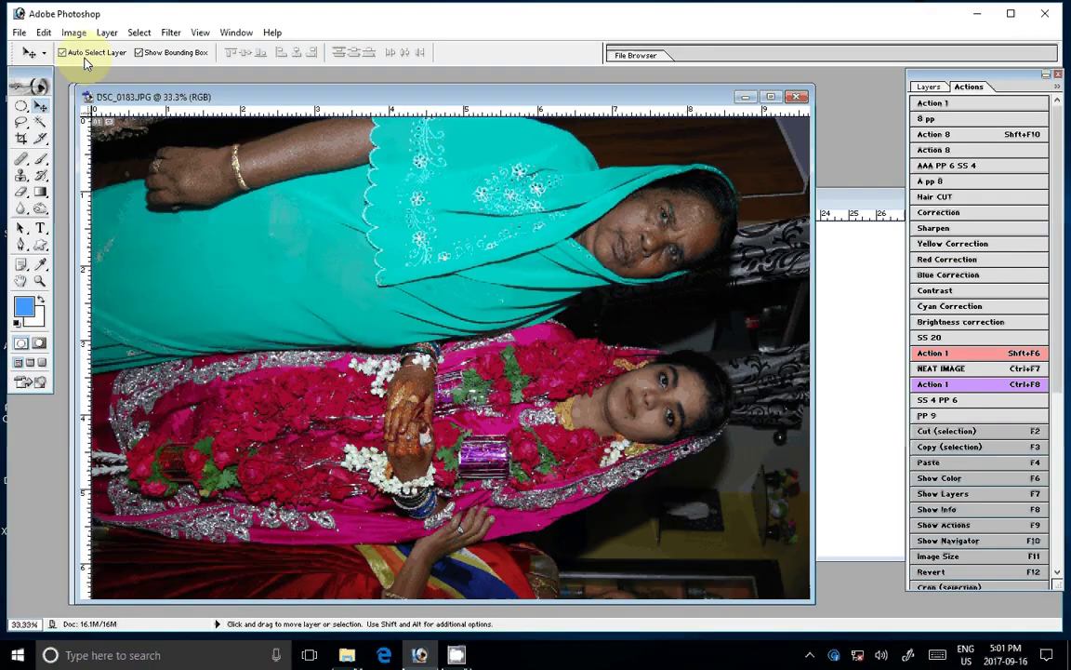
- Brighten DSC_0183 and place the bride photo at the right end of the album page
click(74, 31)
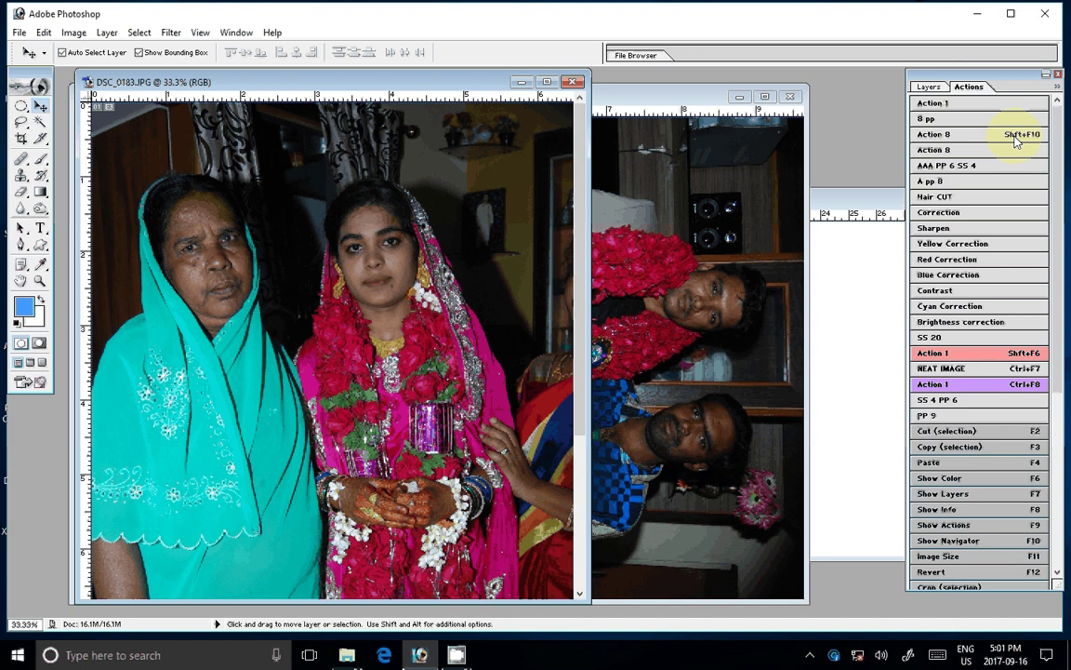
click(941, 213)
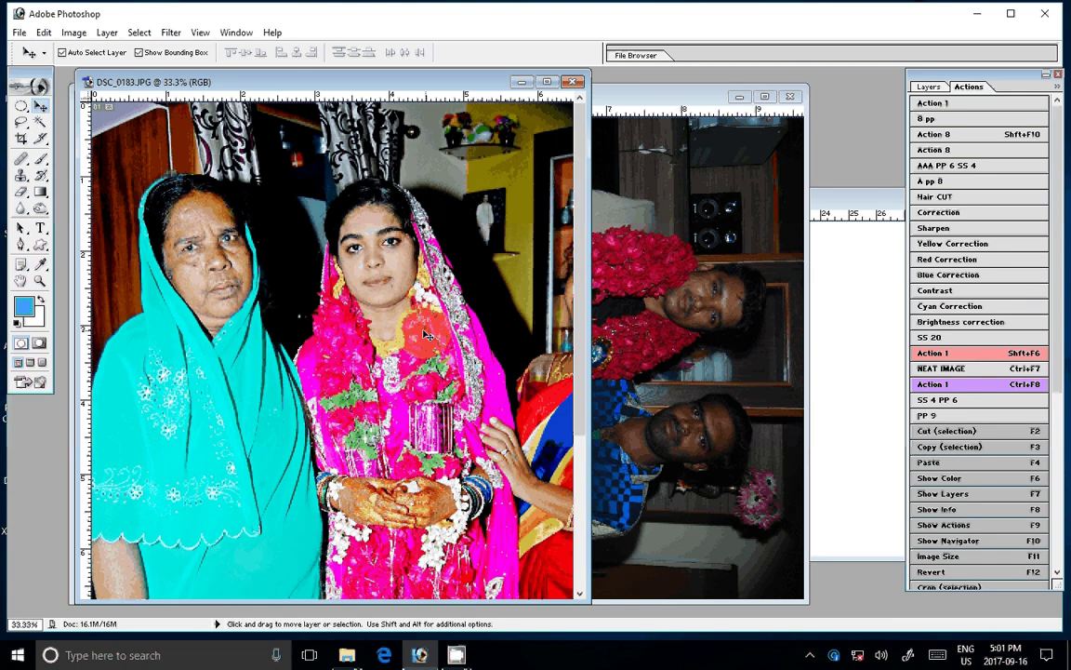
drag(424, 335, 855, 390)
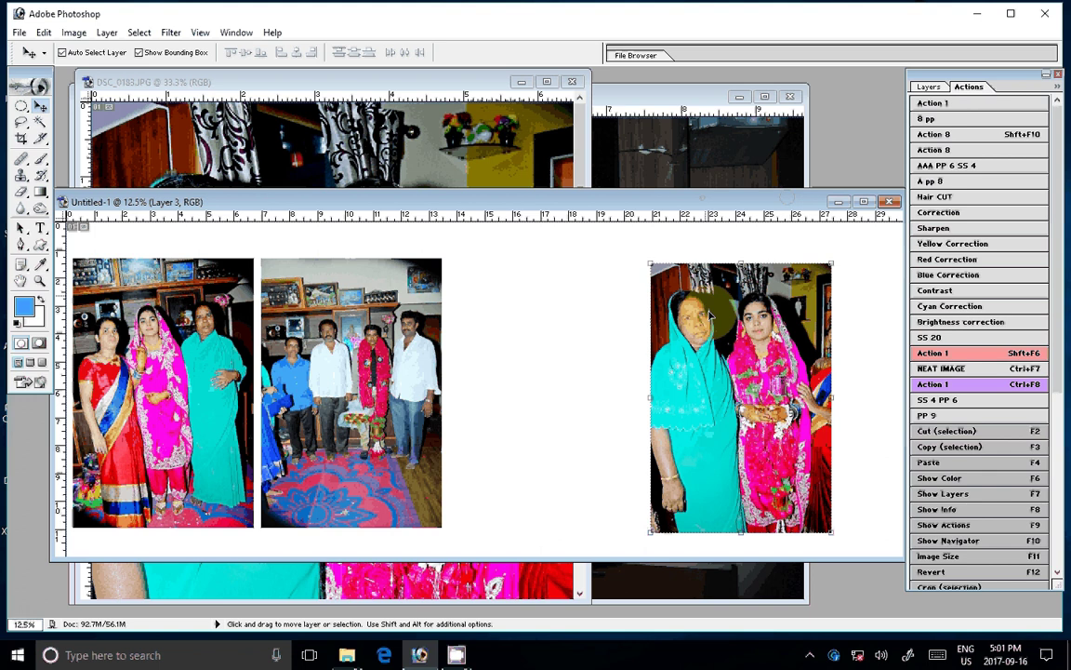
scroll(710, 316, down, 1)
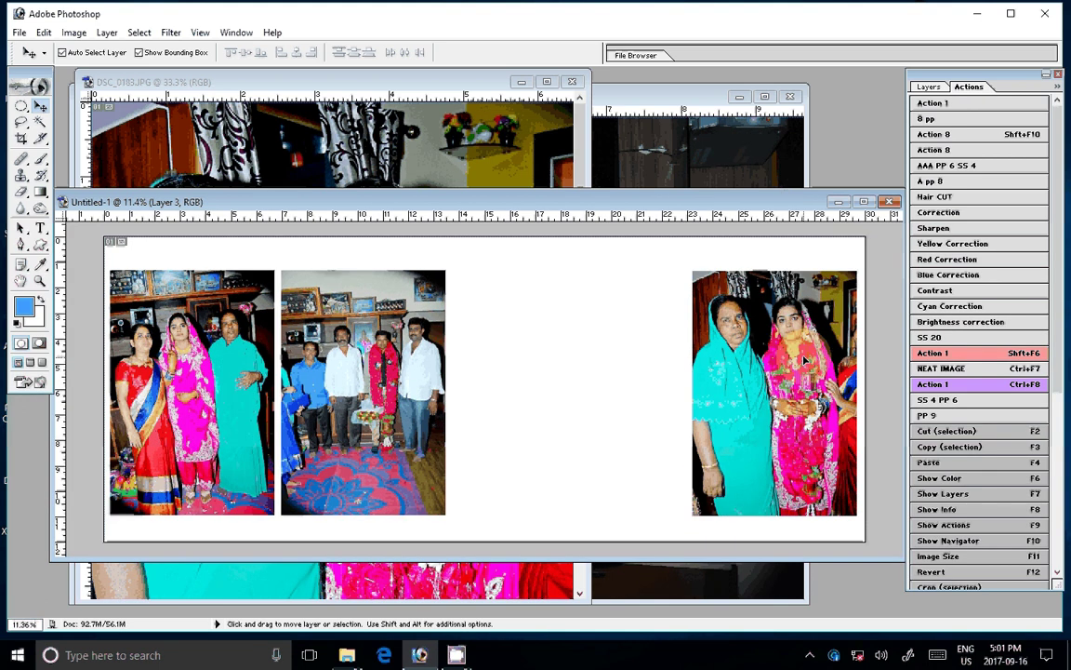
click(544, 135)
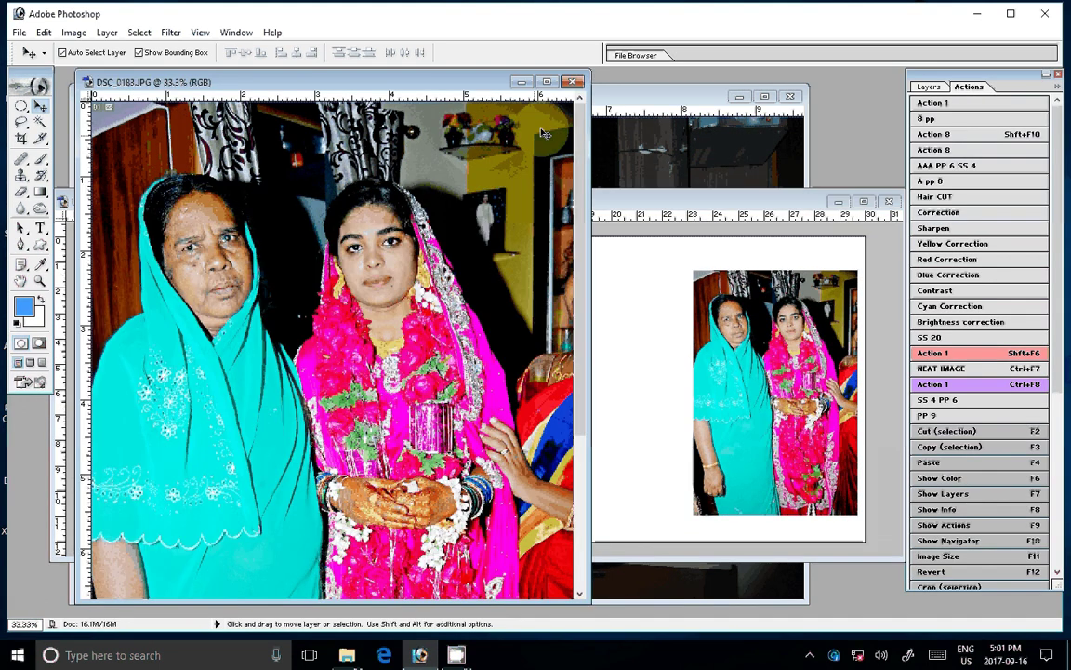
- Close DSC_0183, rotate DSC_0187 90° CCW upright, and run the Correction action
key(ctrl+w)
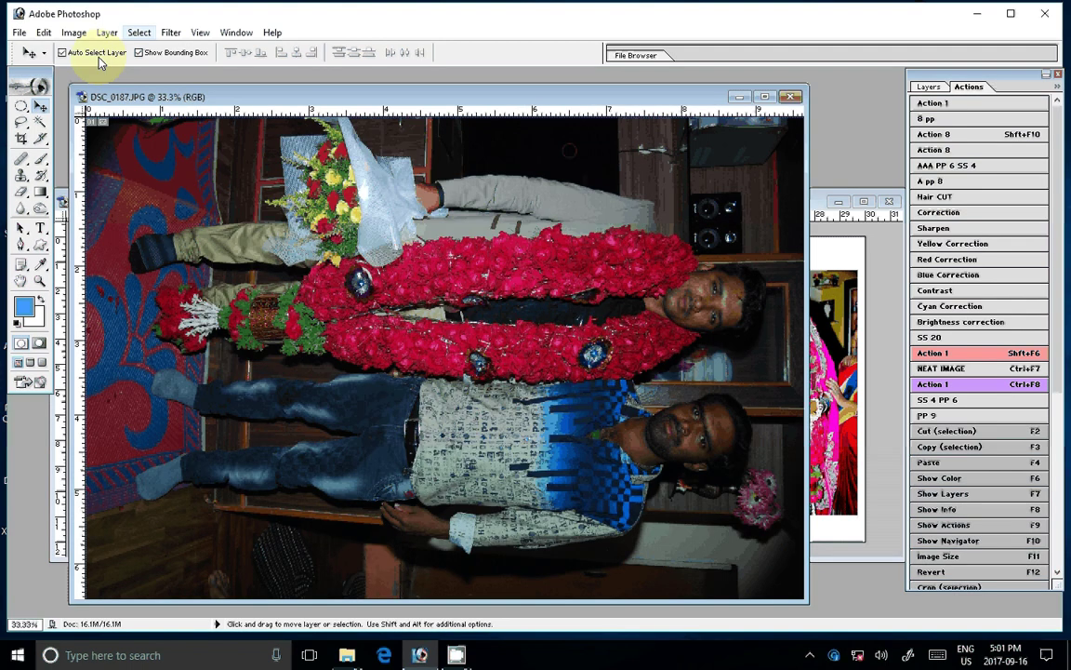
click(73, 32)
mouse_move(54, 180)
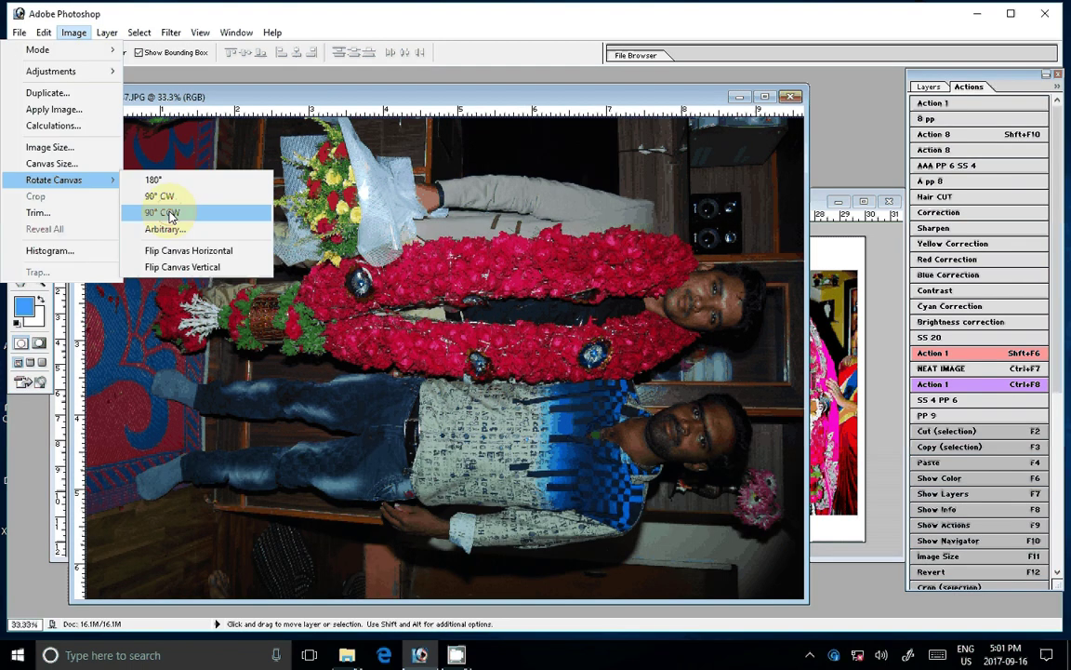
click(162, 212)
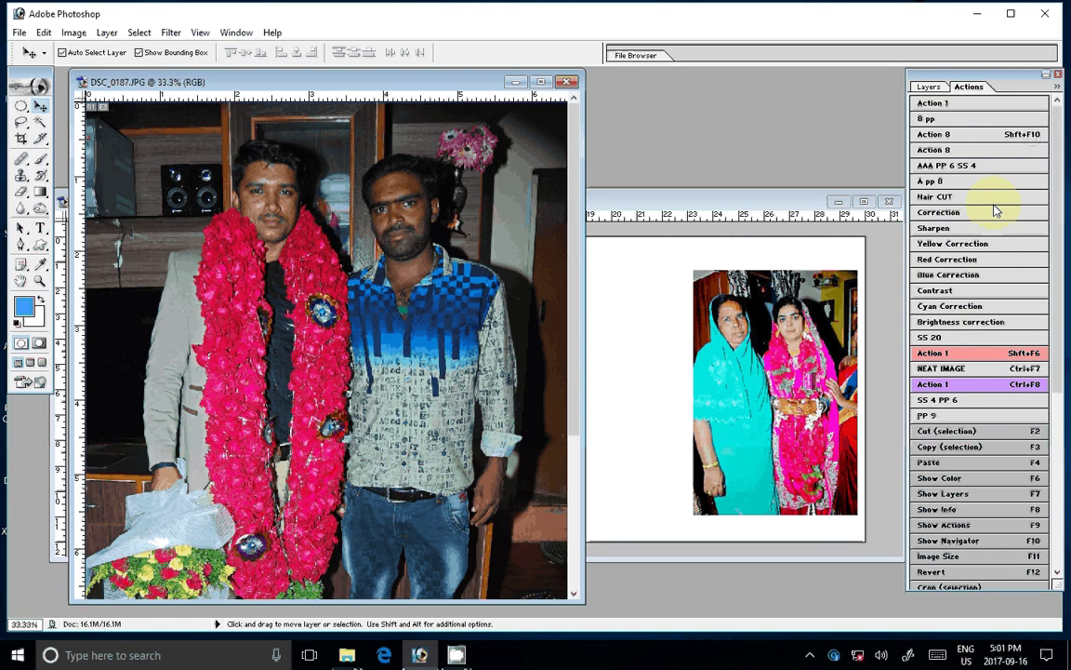
click(994, 210)
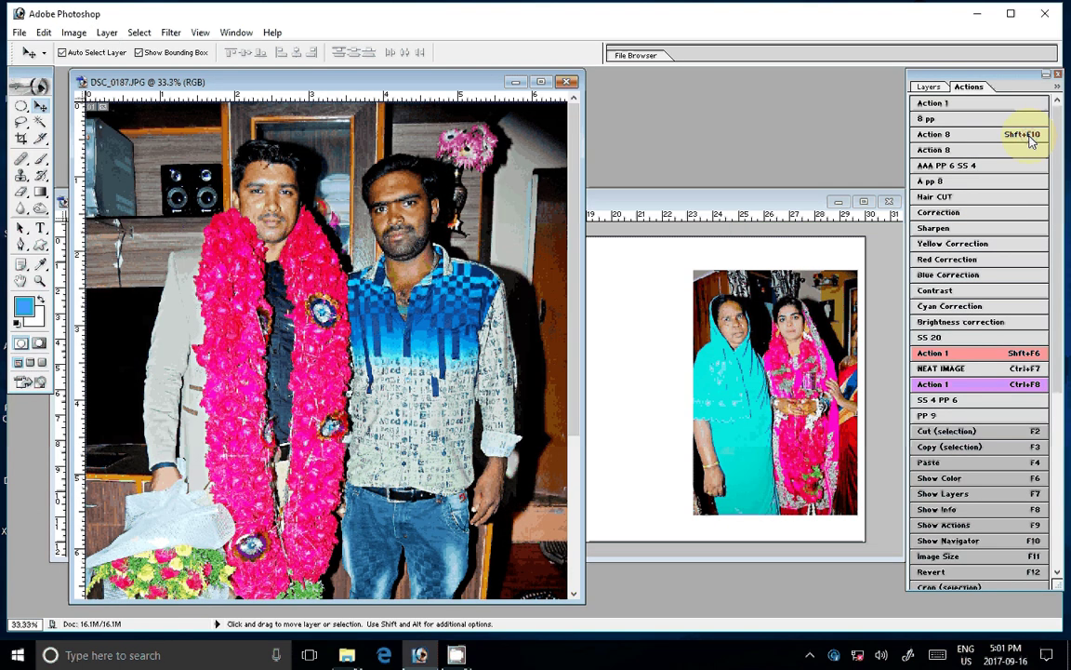
- Add the men's photo to the page with Action 8, nudge Layer 2 right, and close DSC_0187
click(1028, 135)
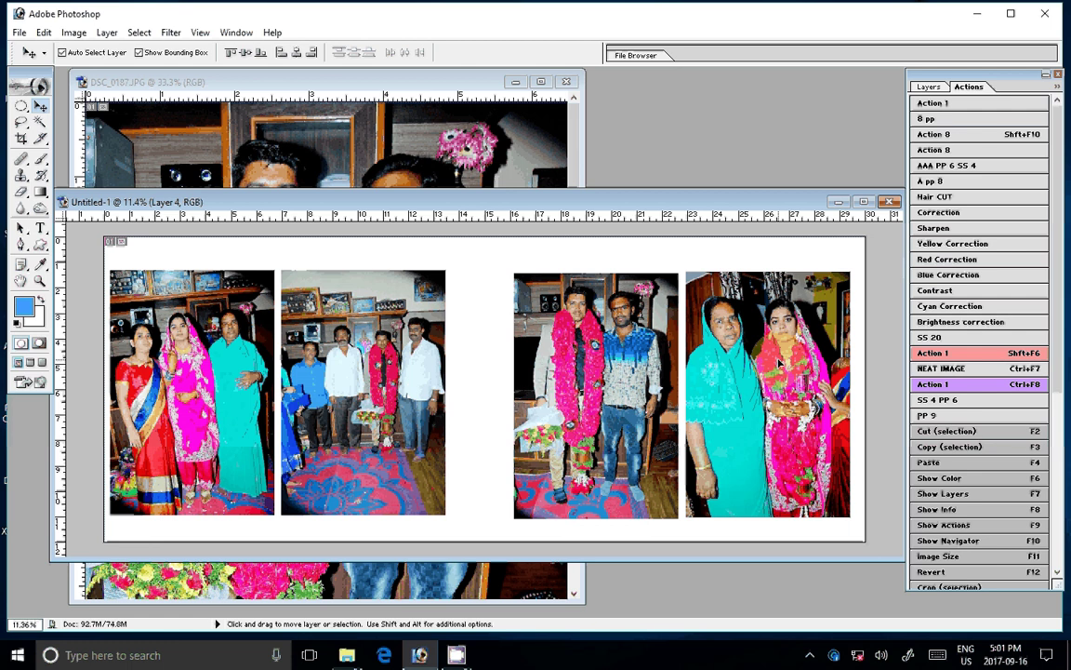
click(207, 359)
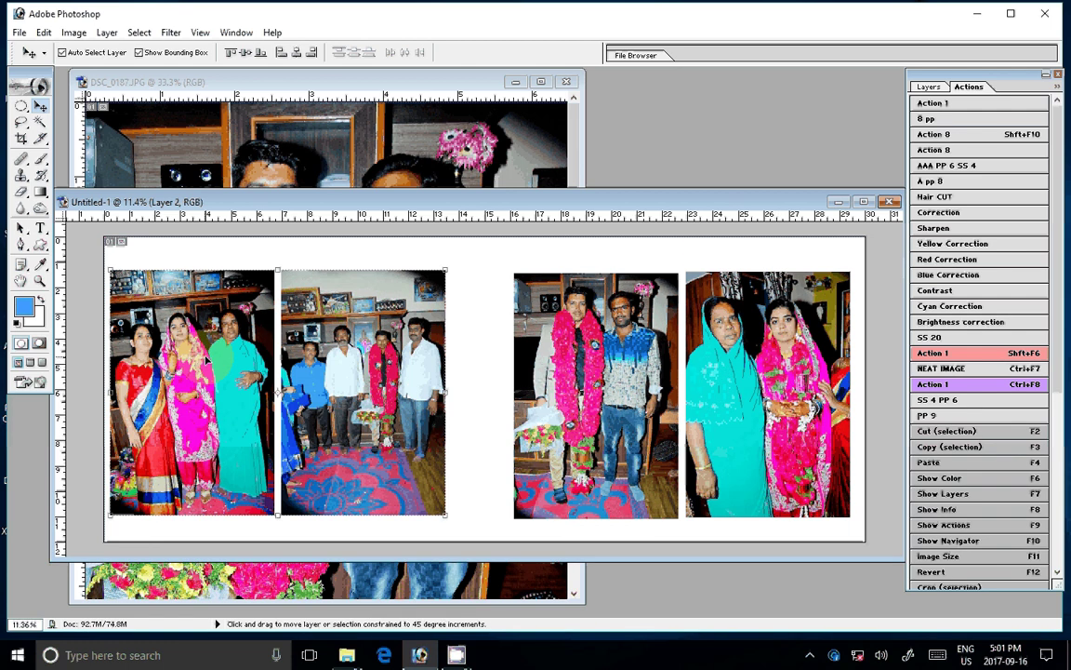
drag(207, 358, 217, 358)
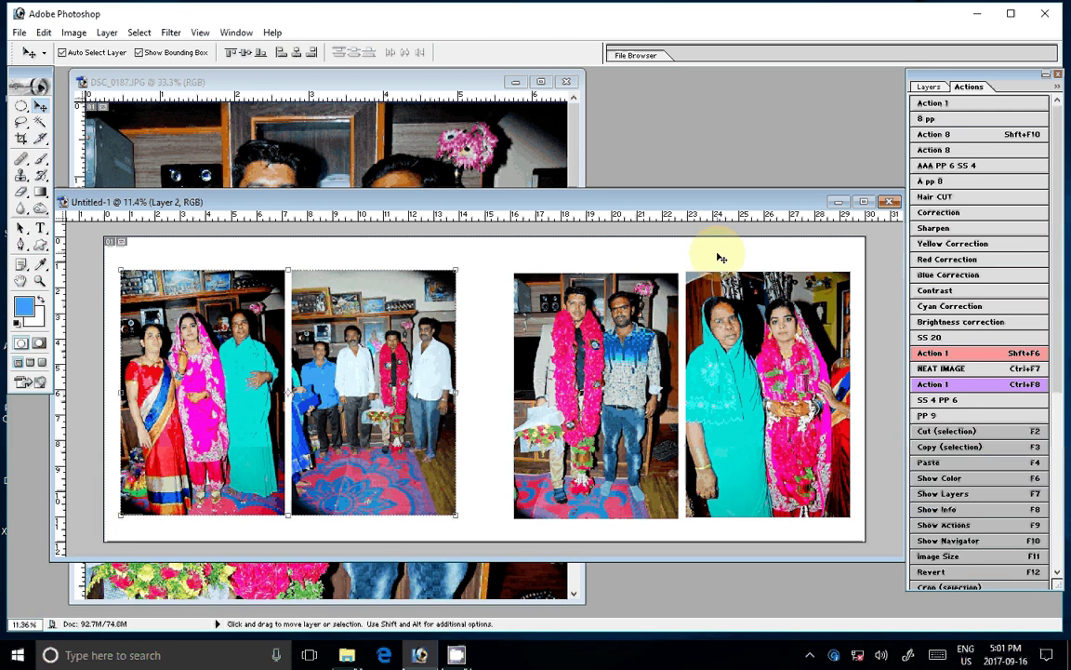
key(ctrl+F8)
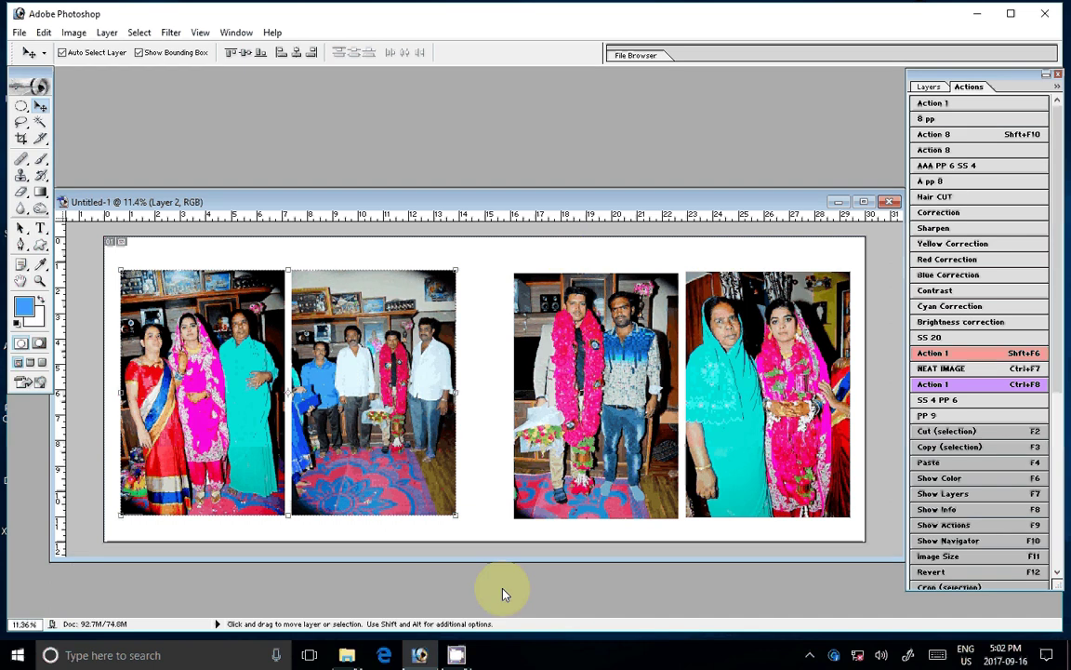
- Navigate in File Explorer to folder 7 inside D:\SEENRIS
click(344, 648)
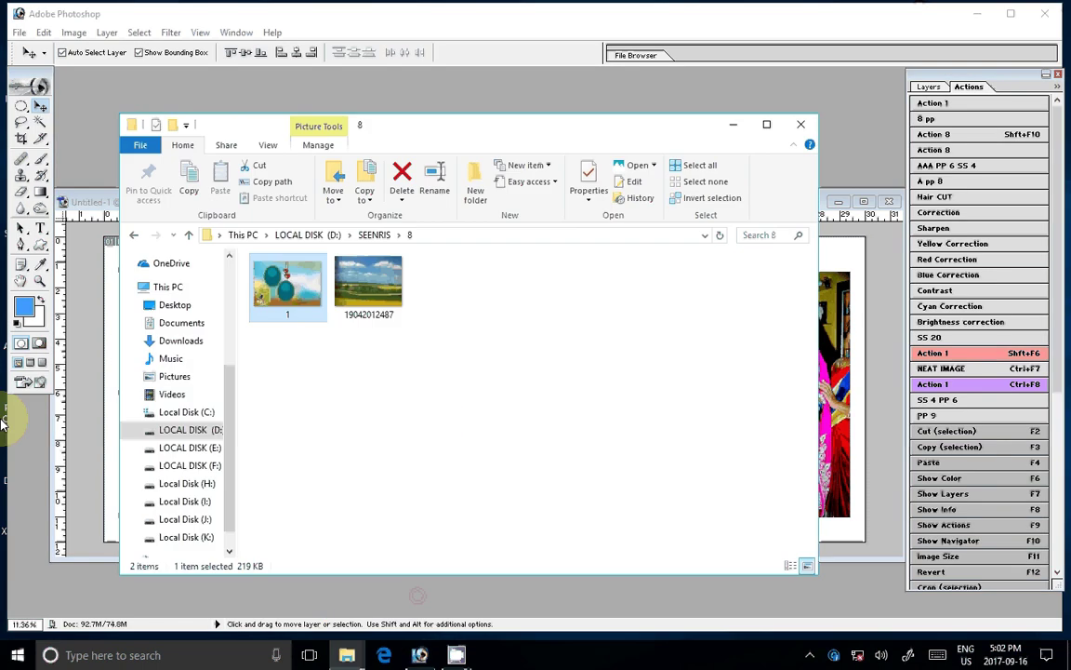
key(Right)
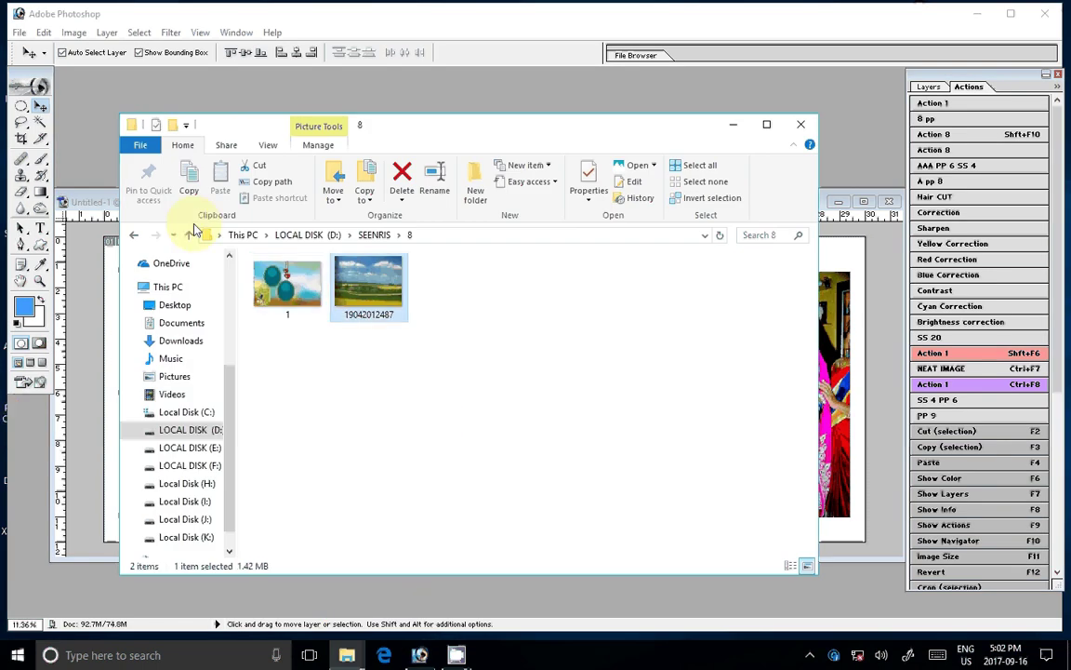
click(190, 234)
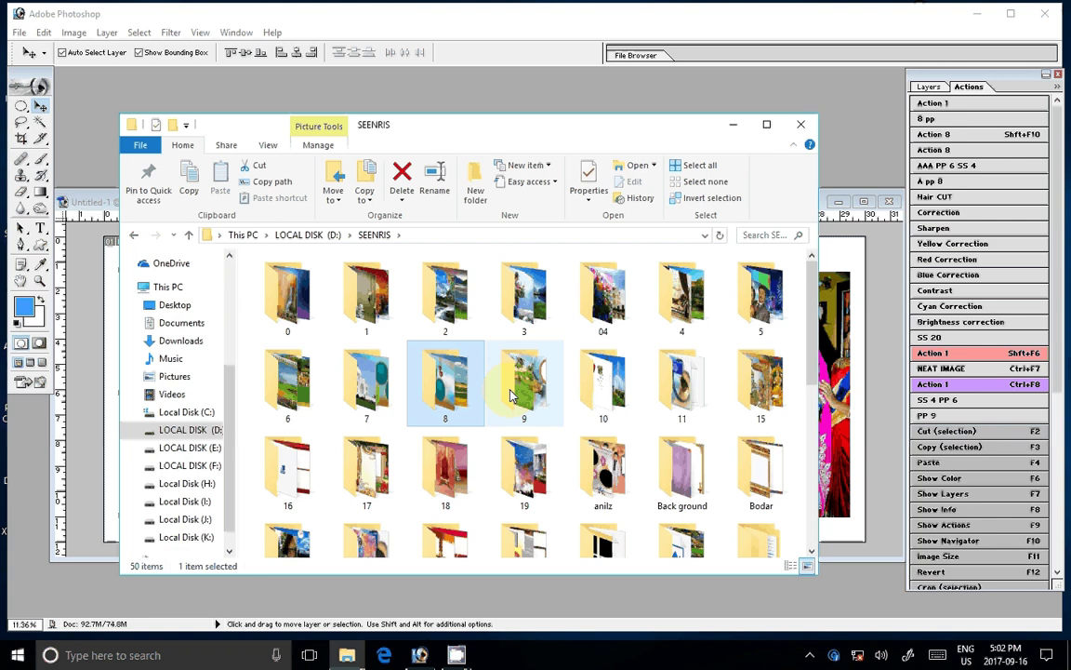
double_click(364, 402)
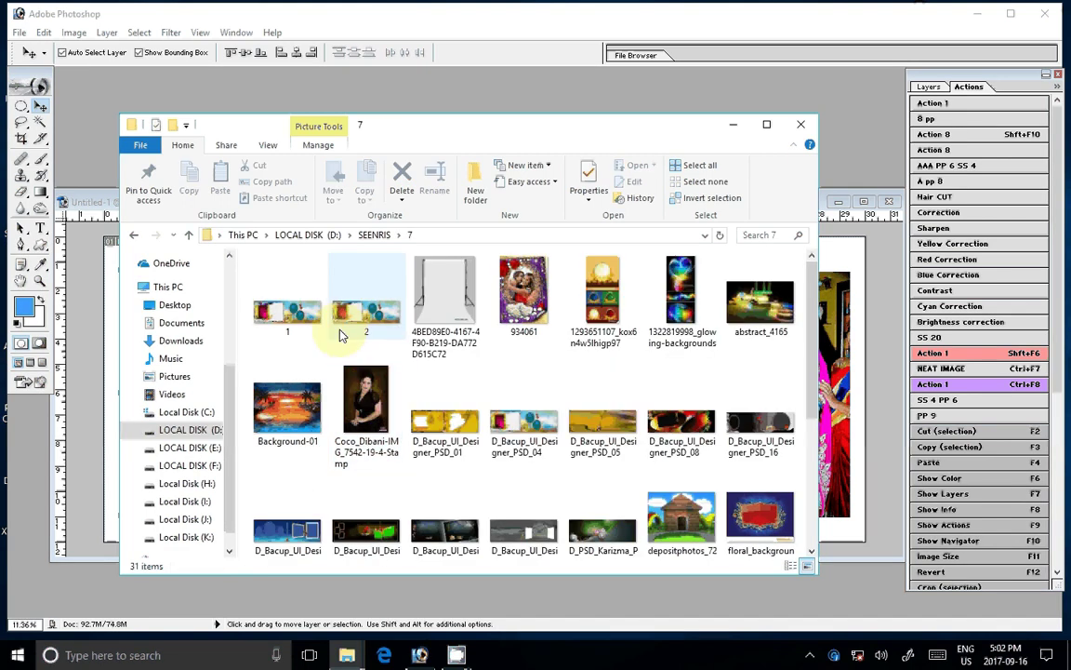
- Preview and discard the Reception template 1.jpg, then open abstract_4165 in Photoshop
mouse_move(288, 307)
mouse_down()
mouse_move(824, 190)
mouse_move(551, 307)
mouse_up()
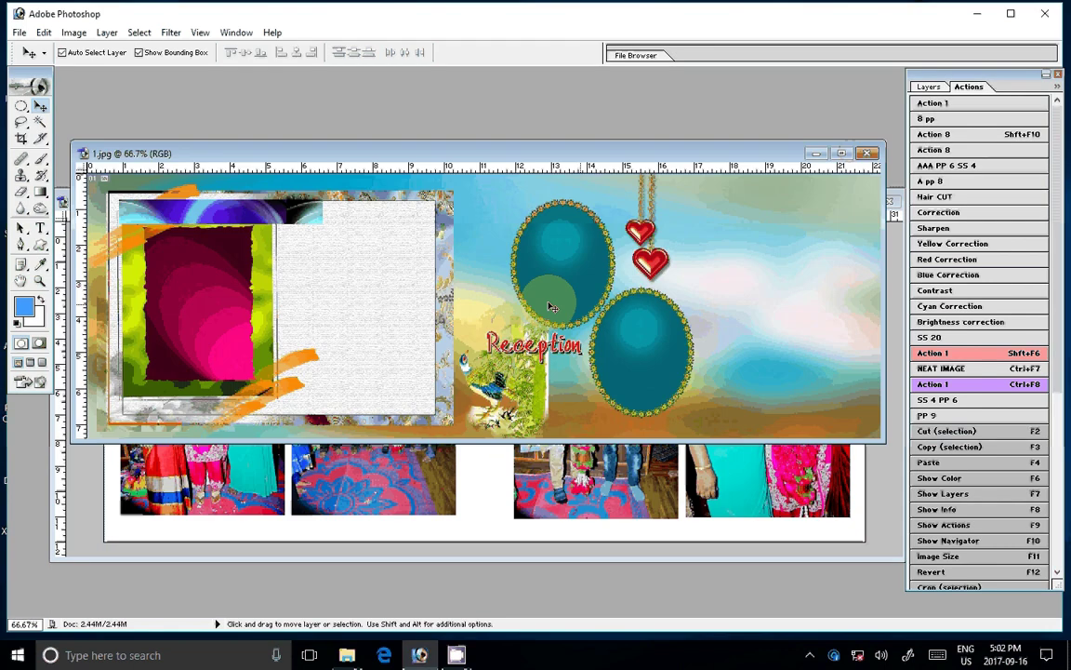
drag(872, 155, 758, 146)
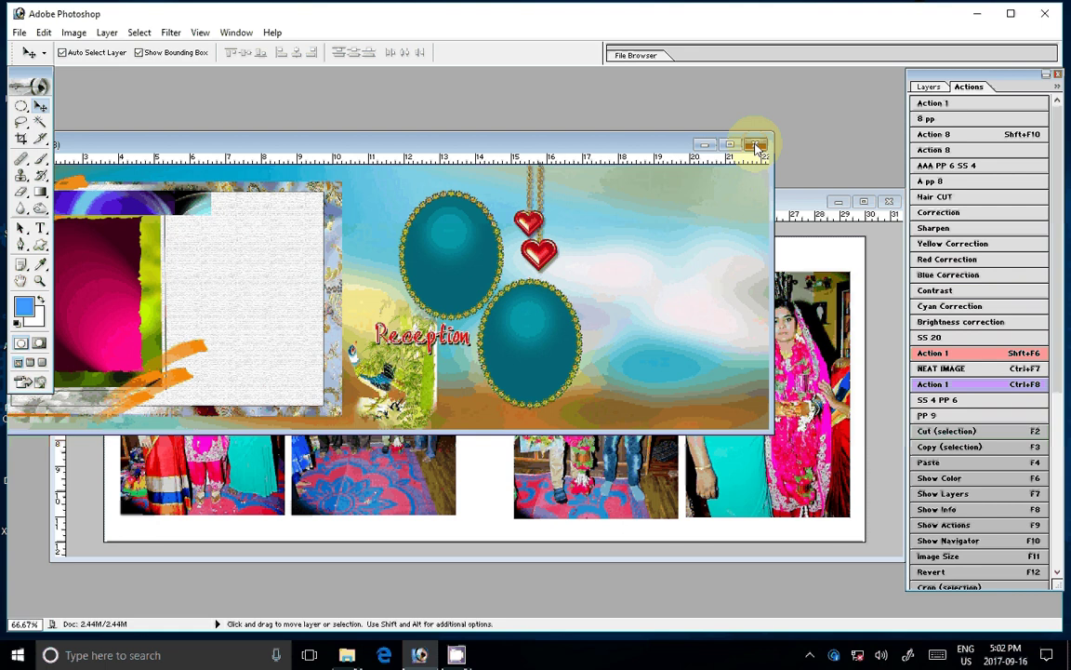
click(756, 146)
key(alt+Tab)
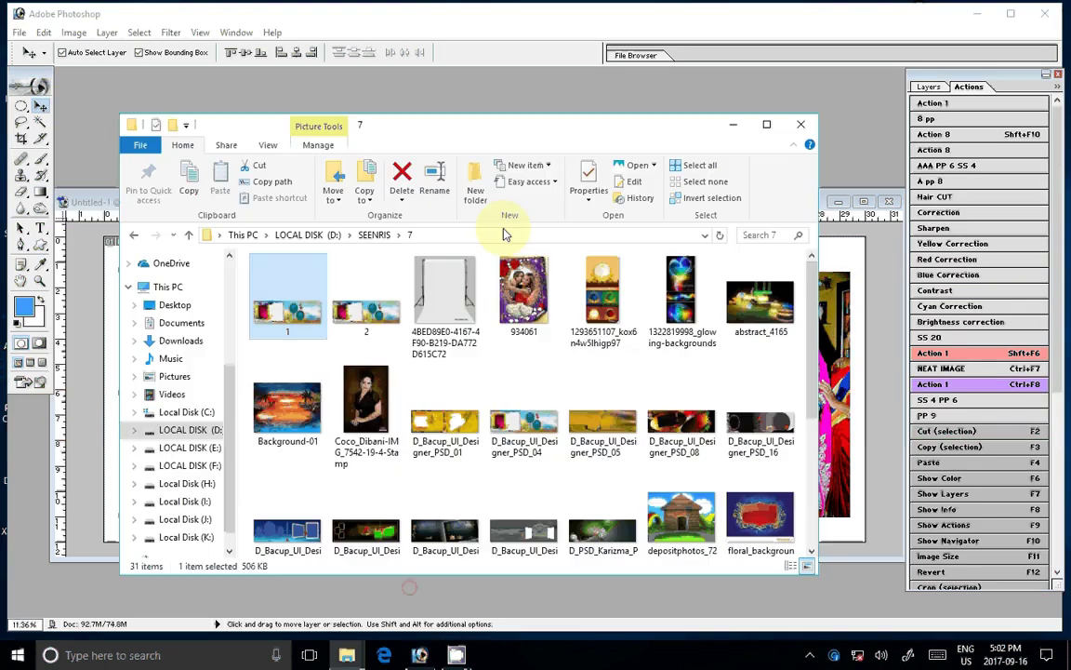
drag(760, 297, 856, 154)
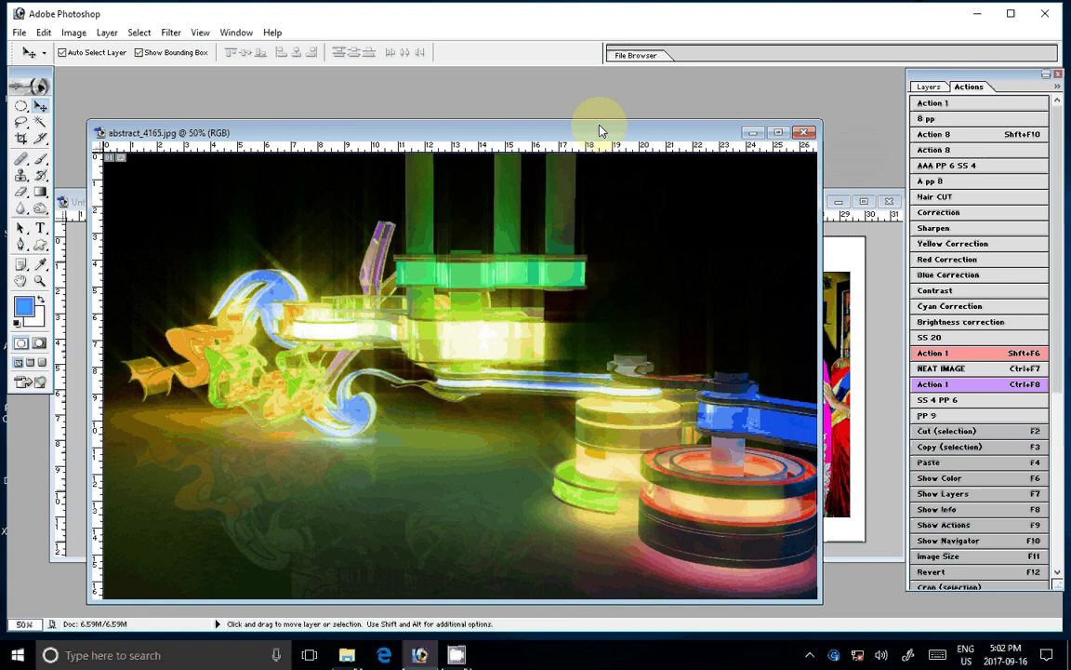
- Copy abstract_4165 onto the album page and stretch it to fill the whole canvas
drag(600, 130, 369, 131)
click(690, 273)
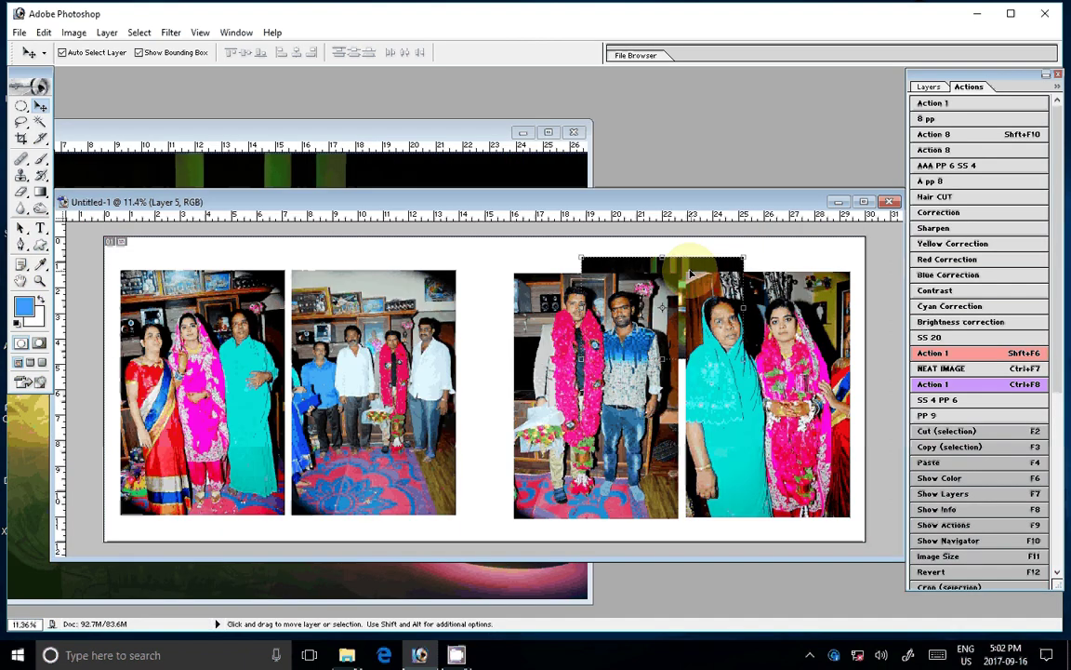
drag(690, 272, 213, 254)
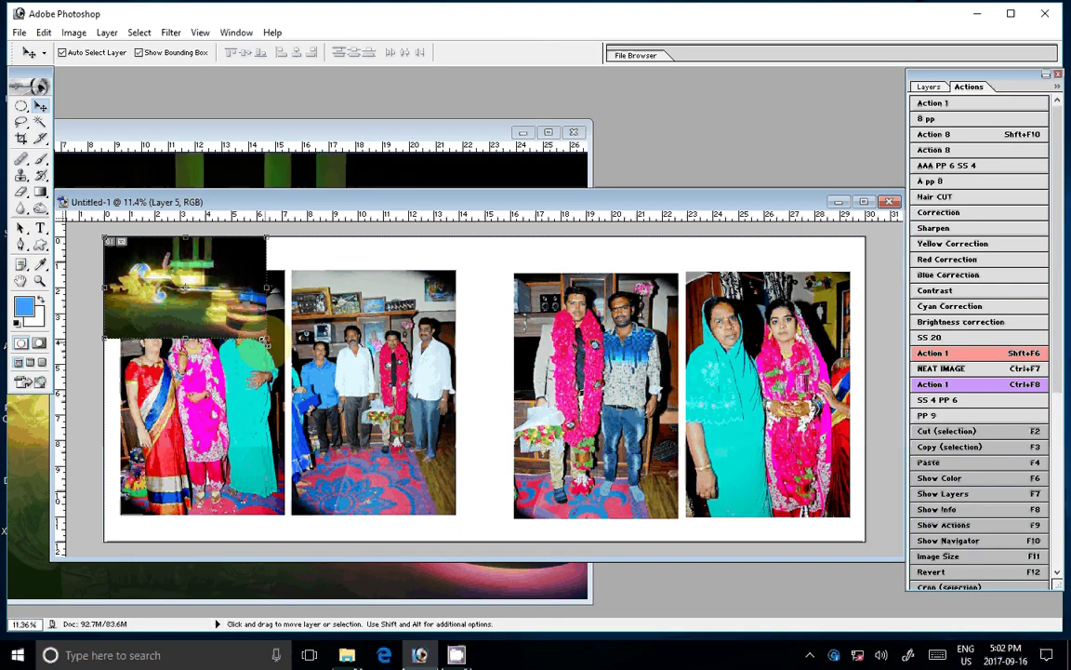
drag(267, 338, 866, 544)
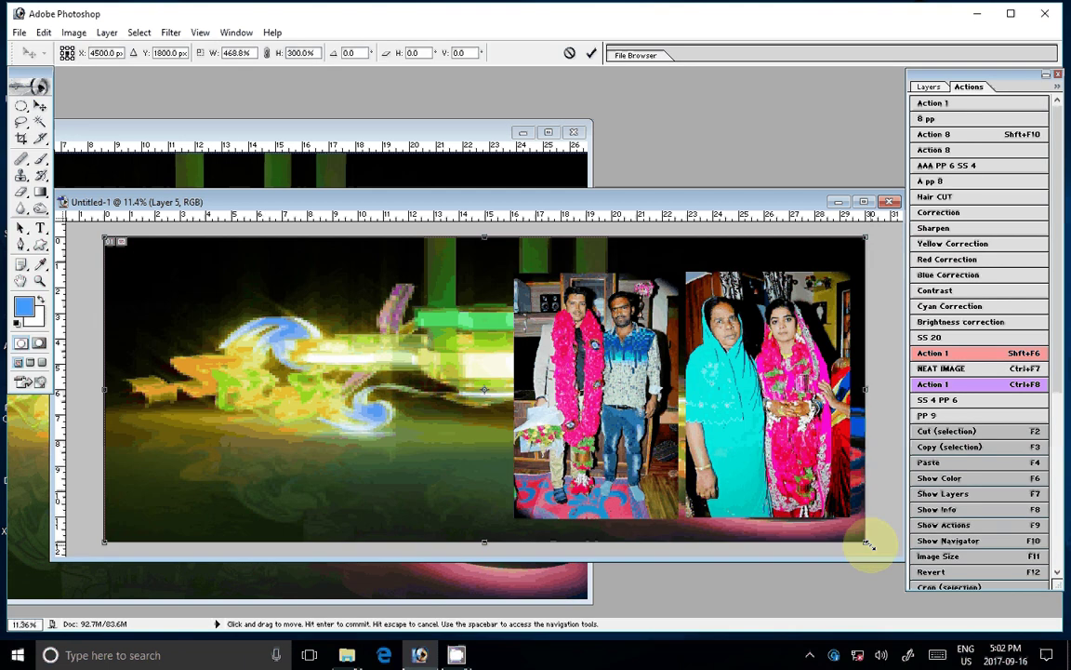
double_click(356, 363)
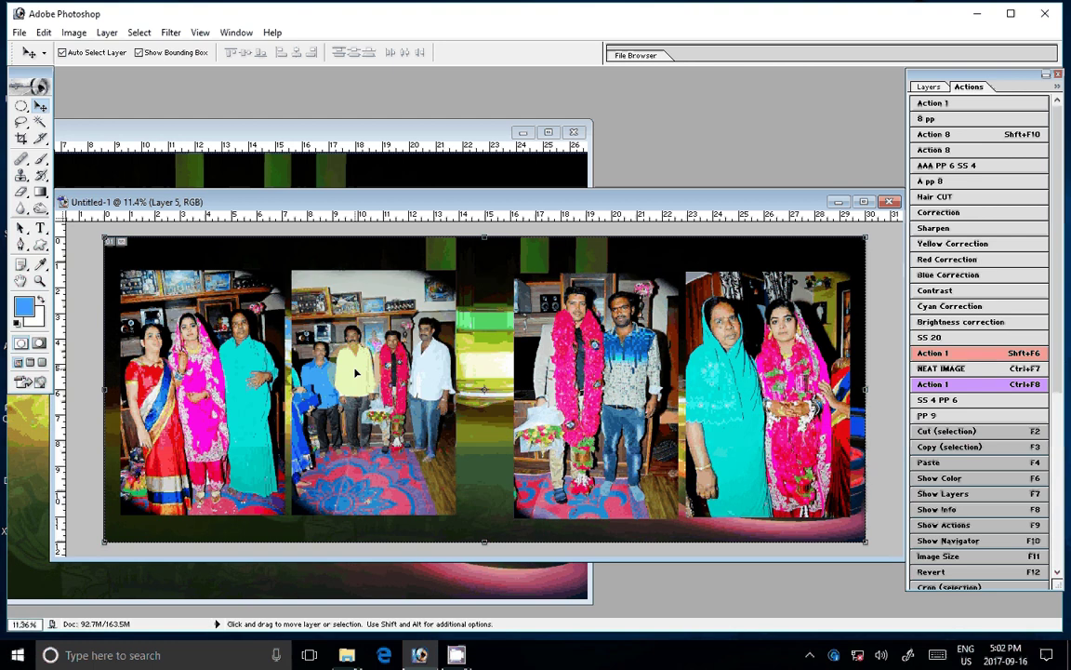
- Give Layer 1 a size-22 Stroke style filled with a pale pink pattern
click(974, 403)
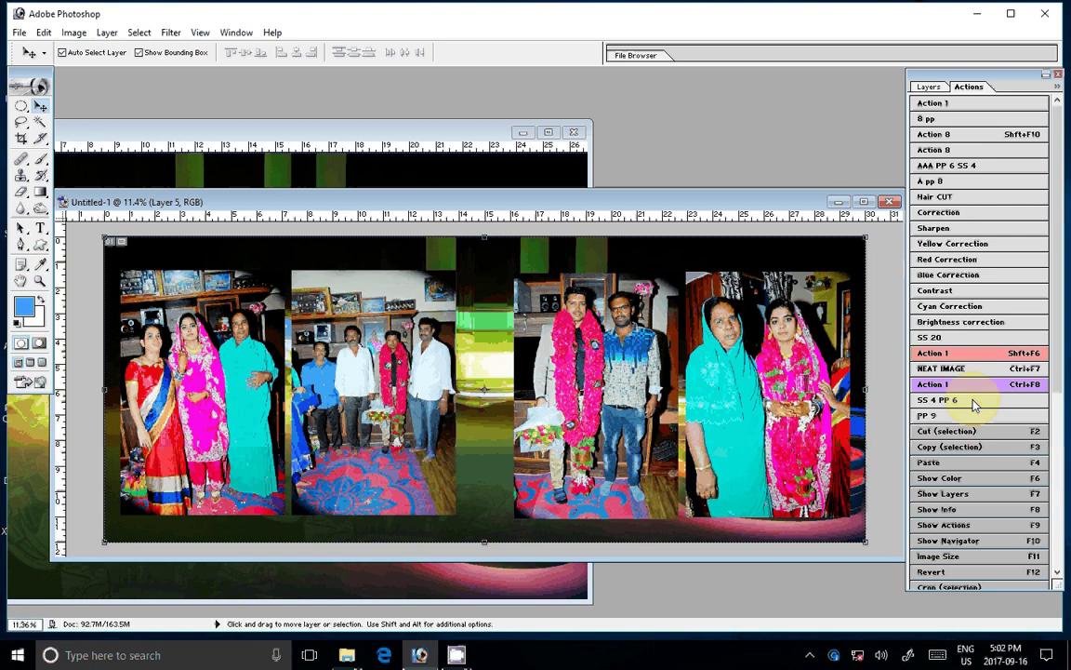
key(F7)
click(983, 190)
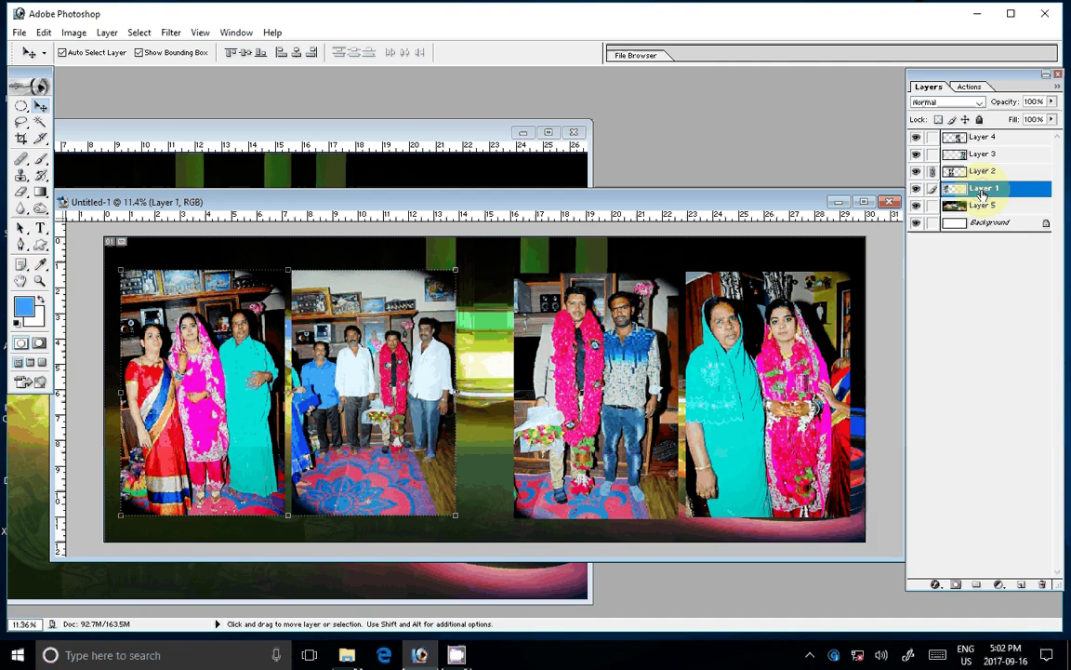
double_click(983, 191)
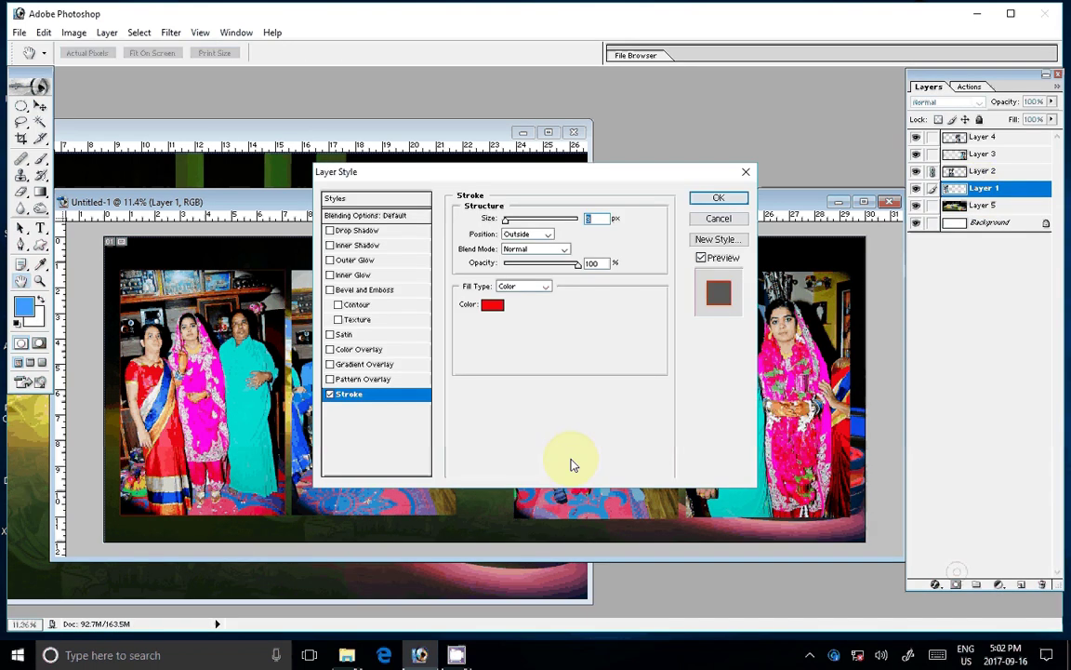
click(545, 285)
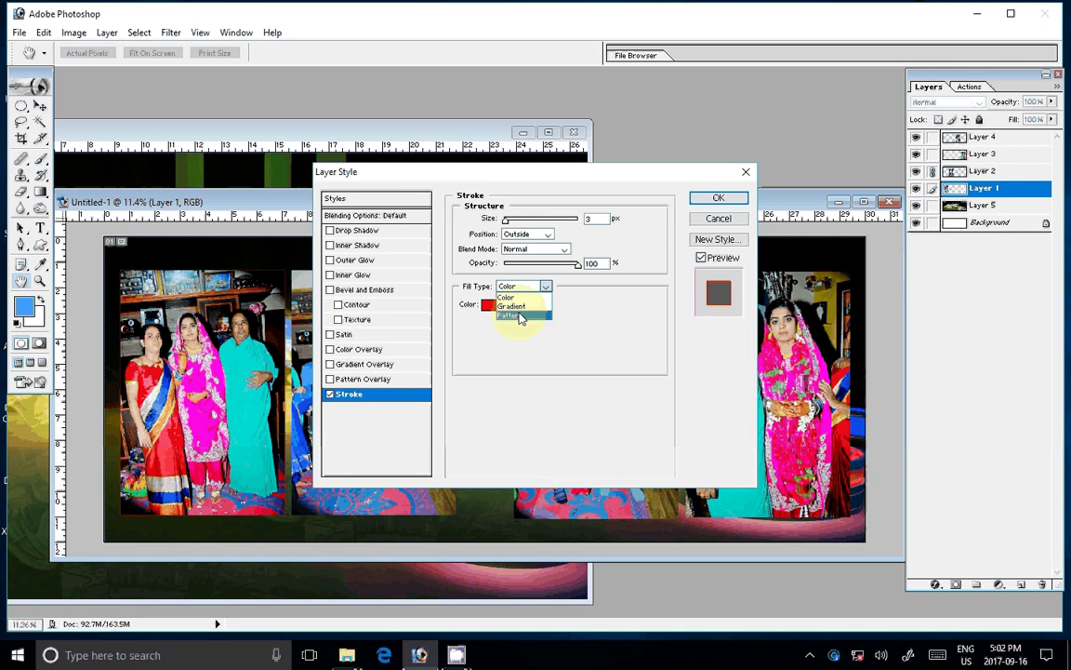
click(520, 316)
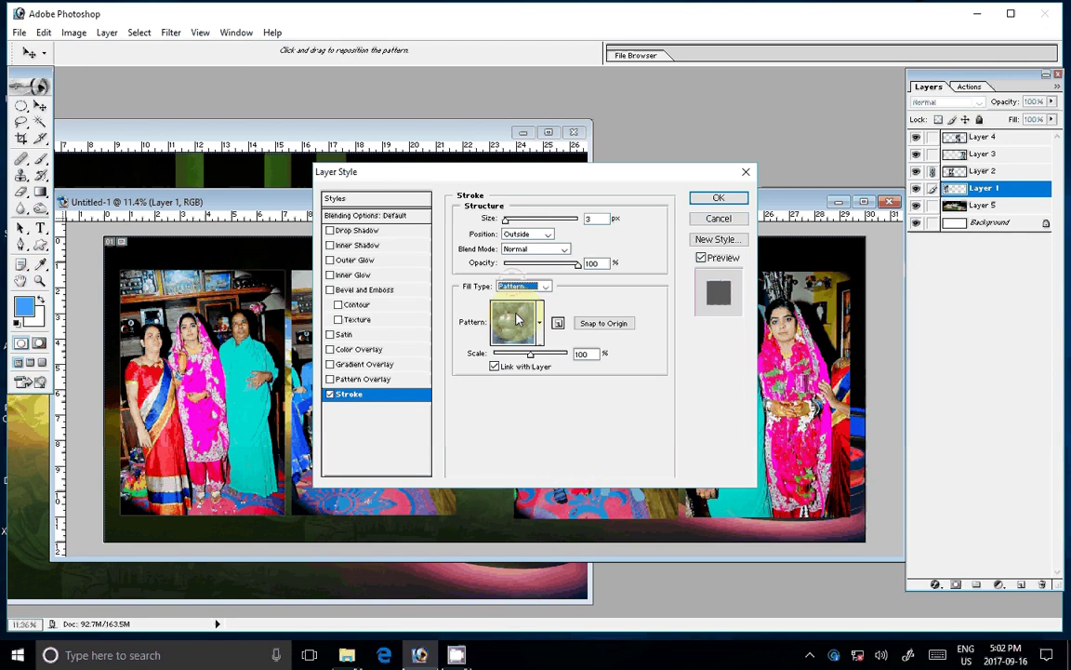
click(580, 221)
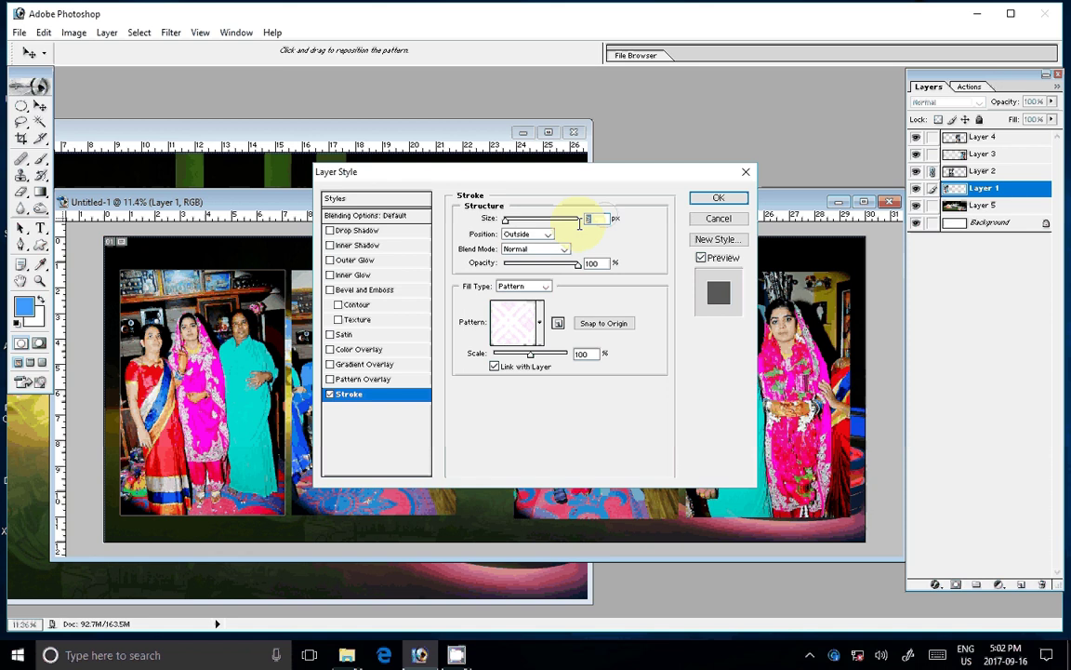
text(22)
click(712, 200)
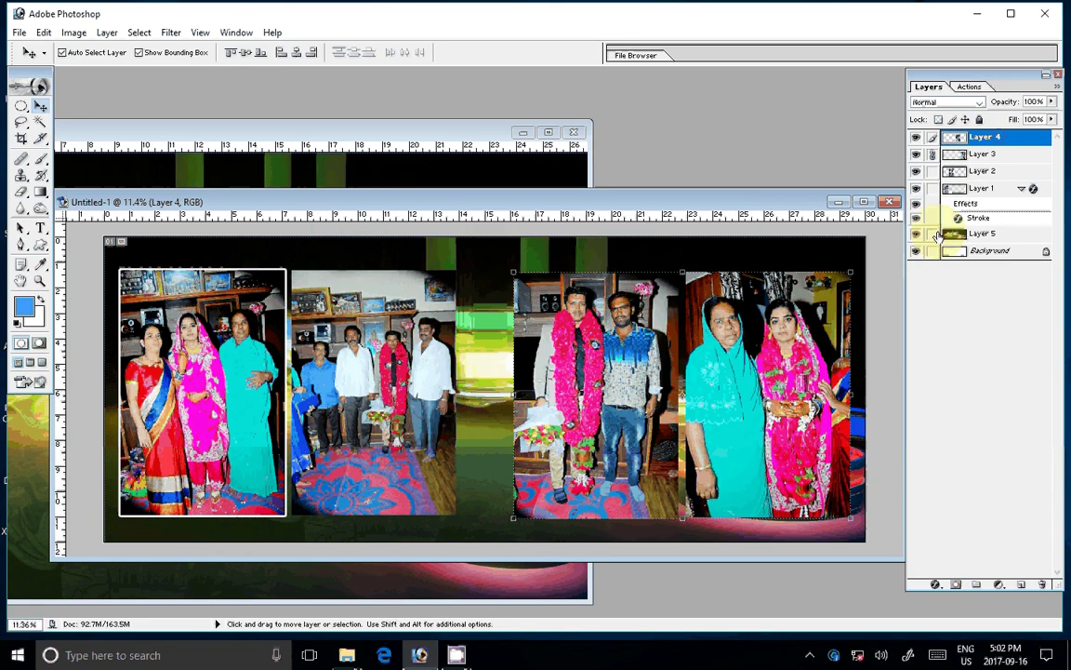
- Merge Layers 2–4, undo the accidental merge of framed Layer 1, and reselect Layer 2
key(ctrl+e)
key(ctrl+e)
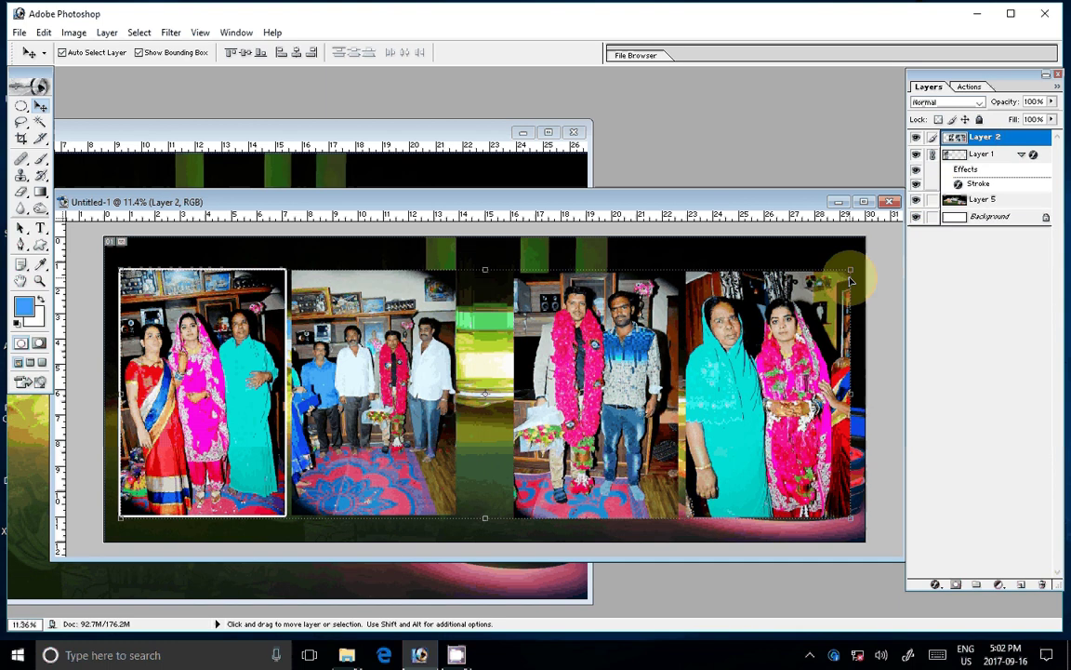
key(ctrl+e)
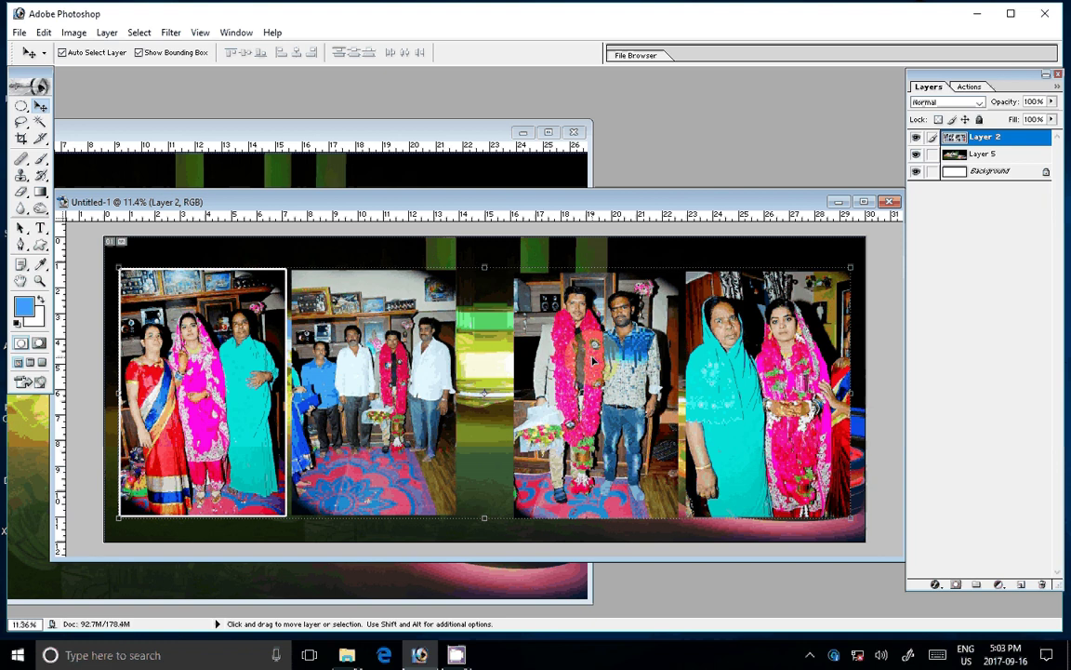
key(ctrl+z)
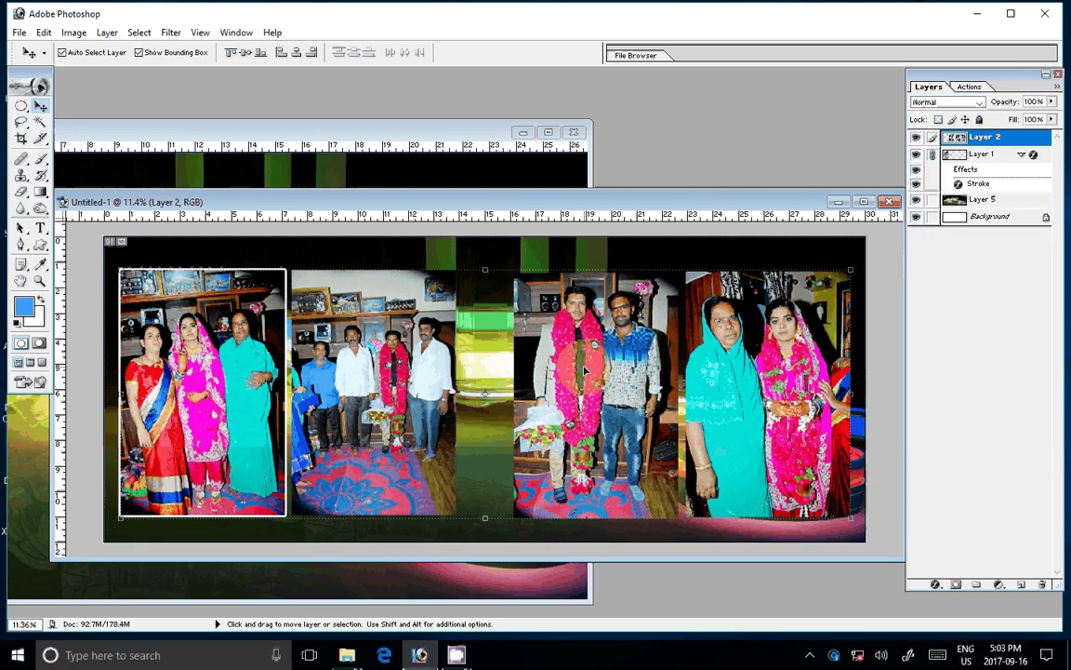
key(ctrl+alt+z)
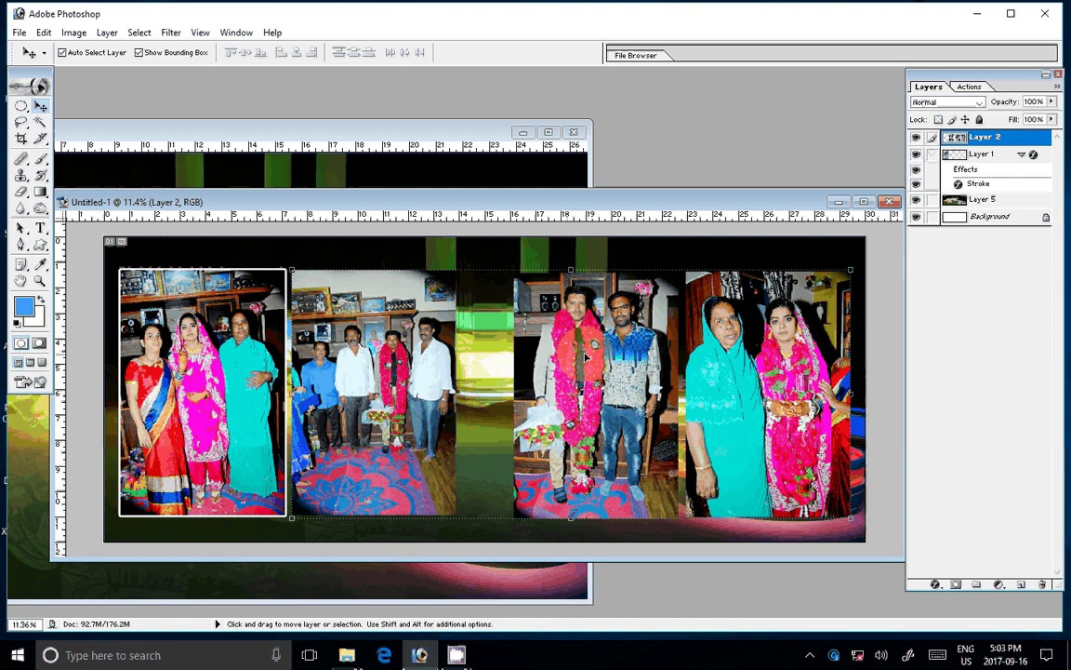
click(1040, 157)
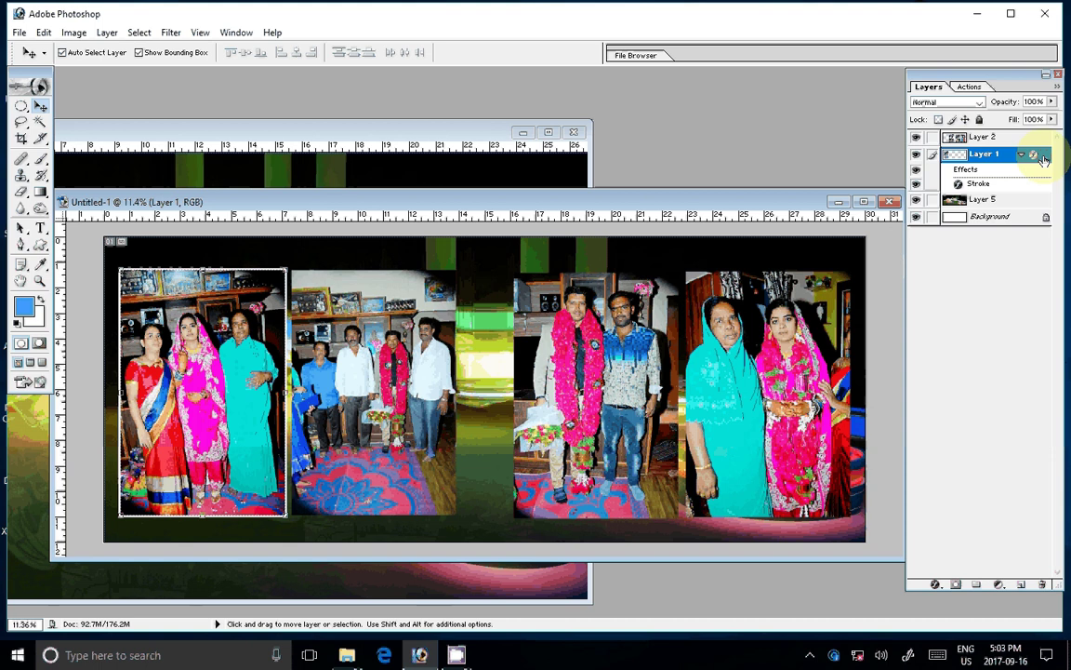
click(1015, 143)
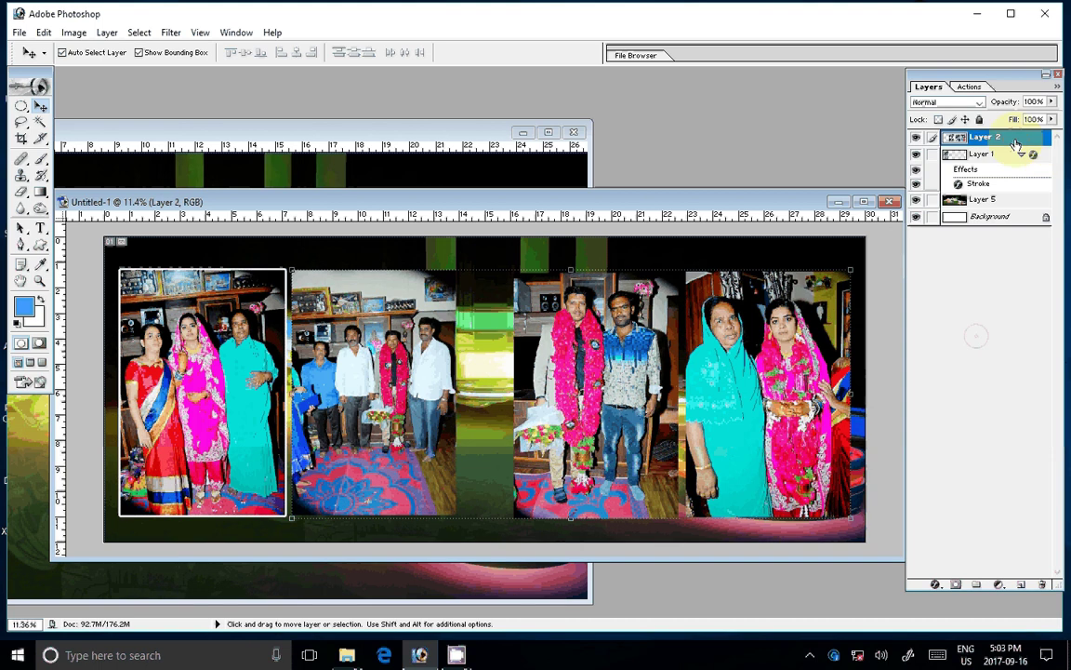
- Paste the white-frame layer style onto the other three photos and flatten the image
double_click(1016, 144)
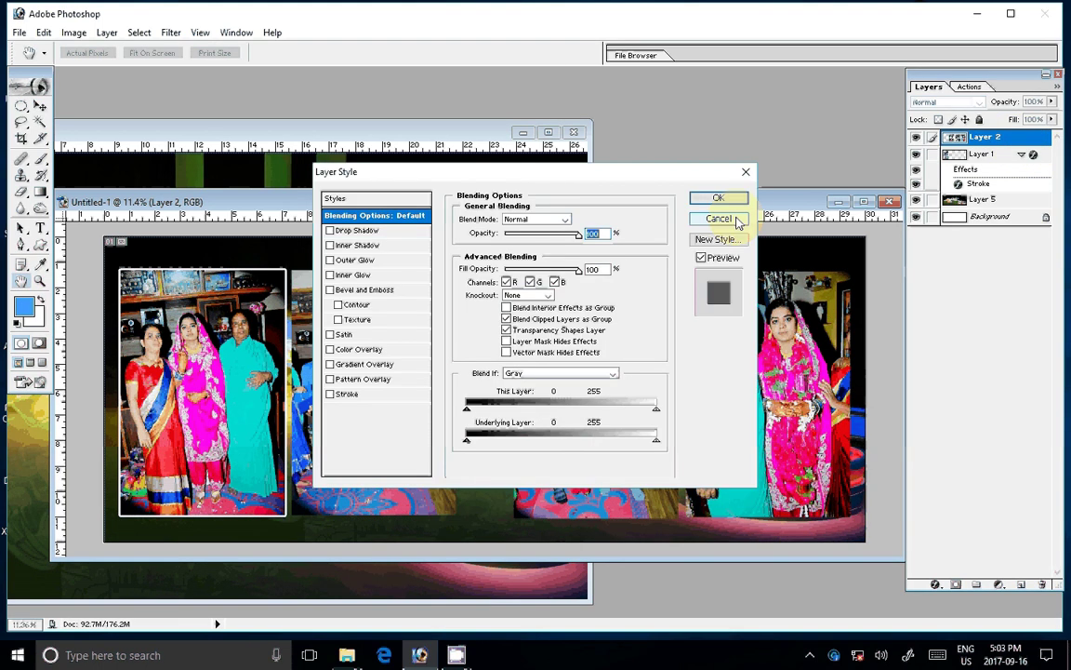
click(719, 220)
click(107, 33)
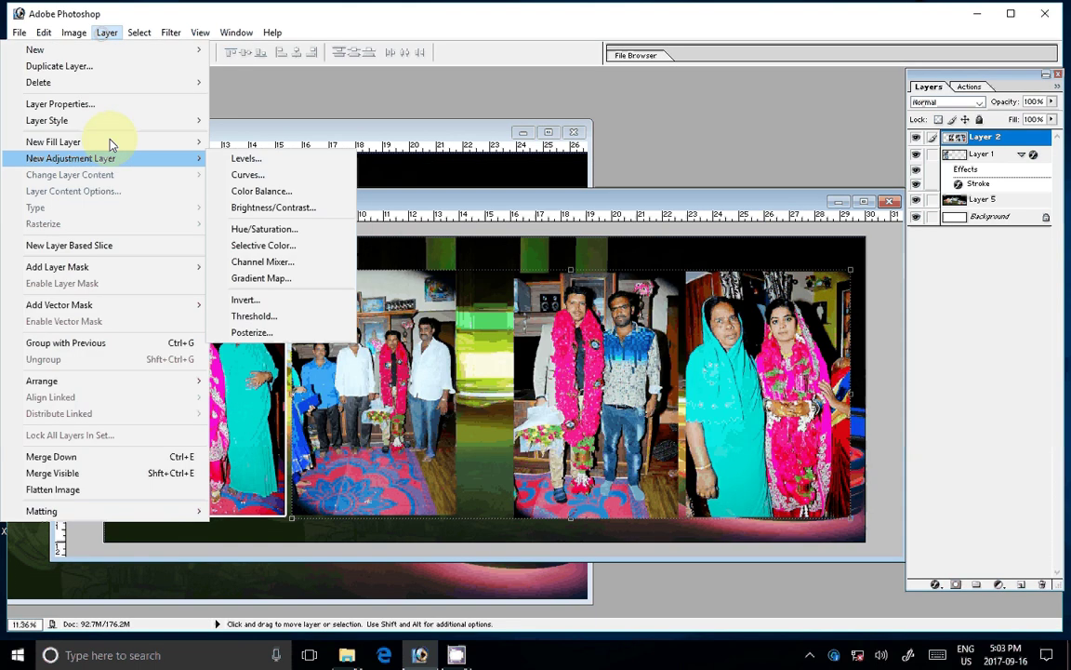
click(251, 317)
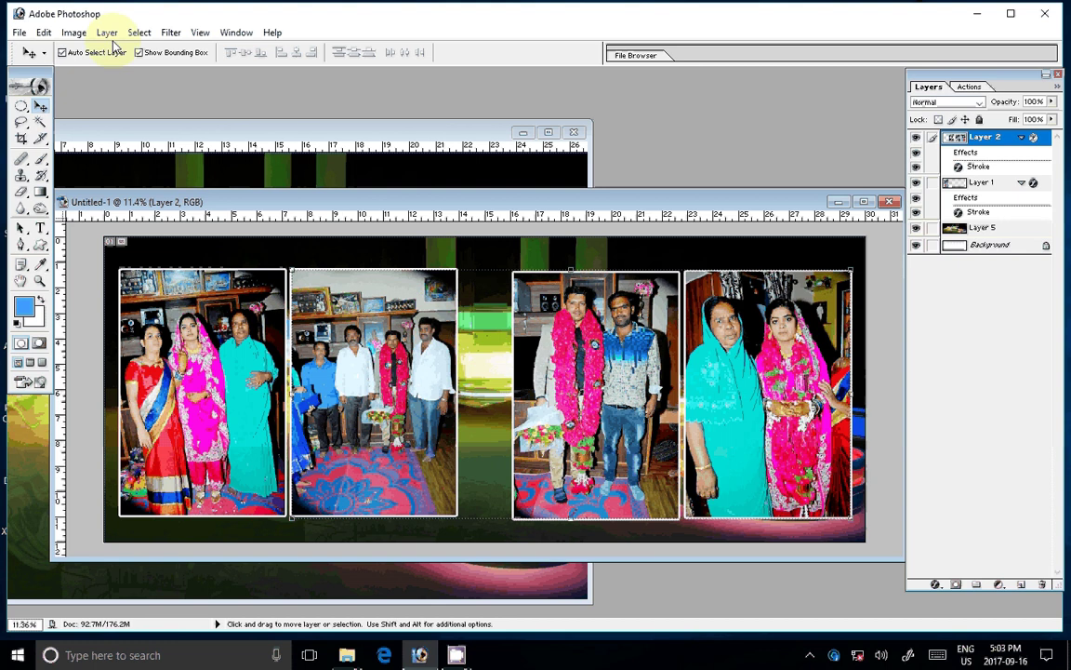
click(484, 391)
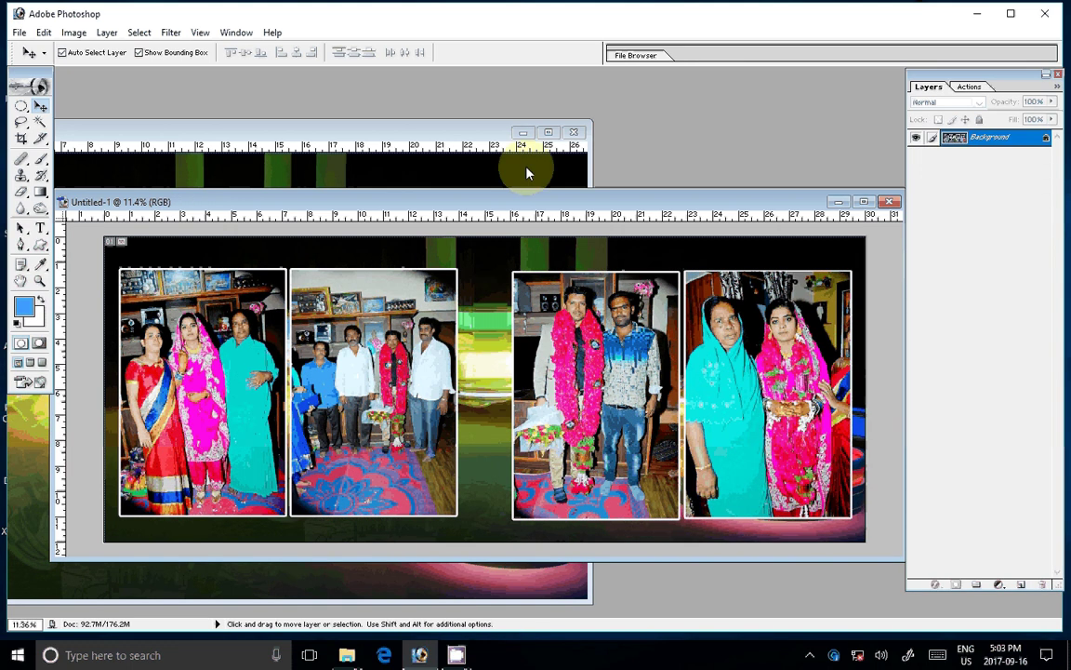
- Close the leftover background image and save the page as a JPEG named '22'
key(ctrl+w)
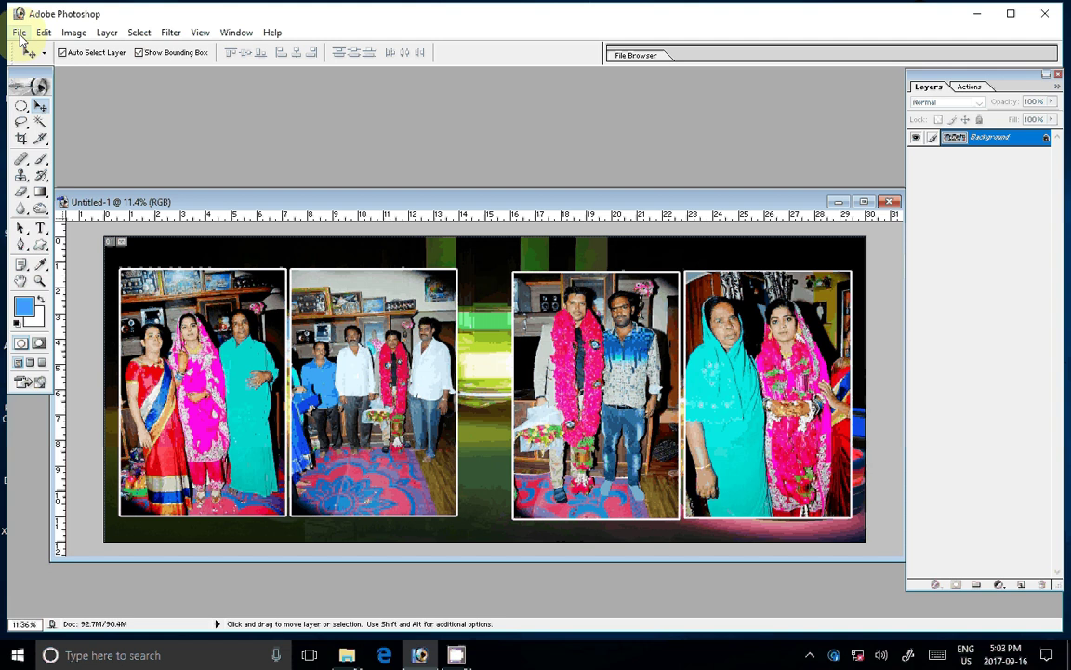
key(ctrl+shift+s)
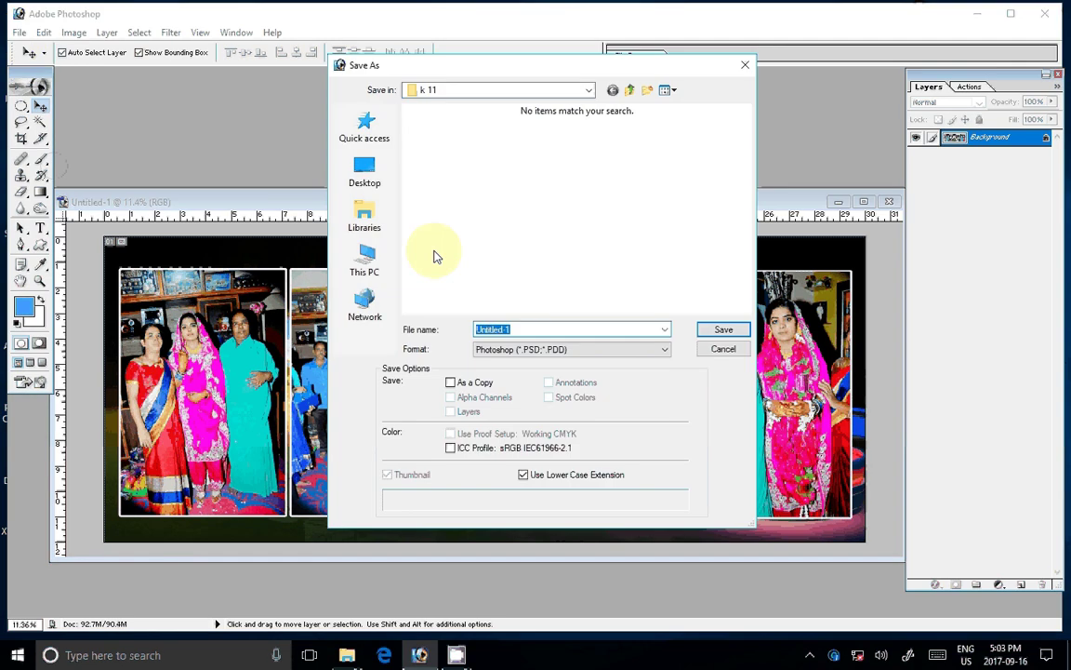
click(521, 349)
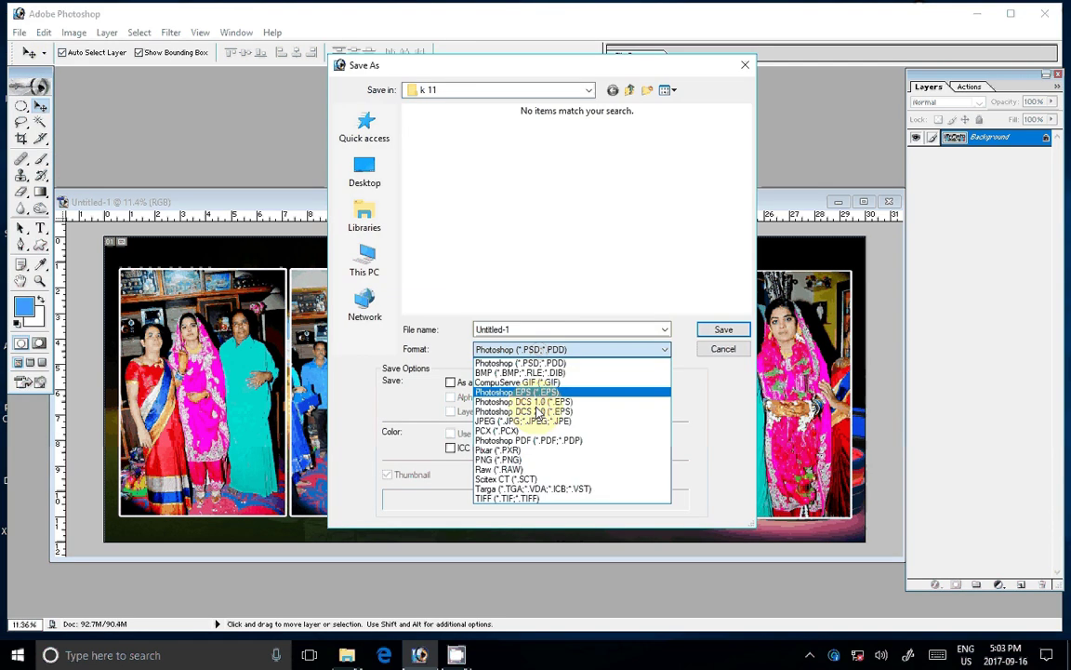
click(522, 421)
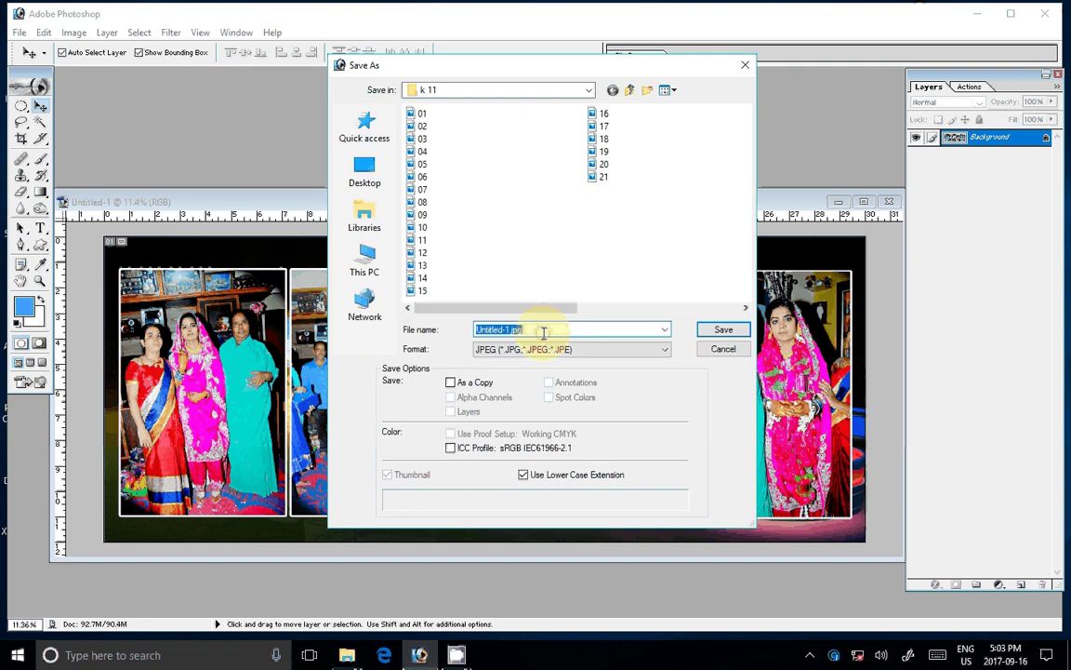
text(22)
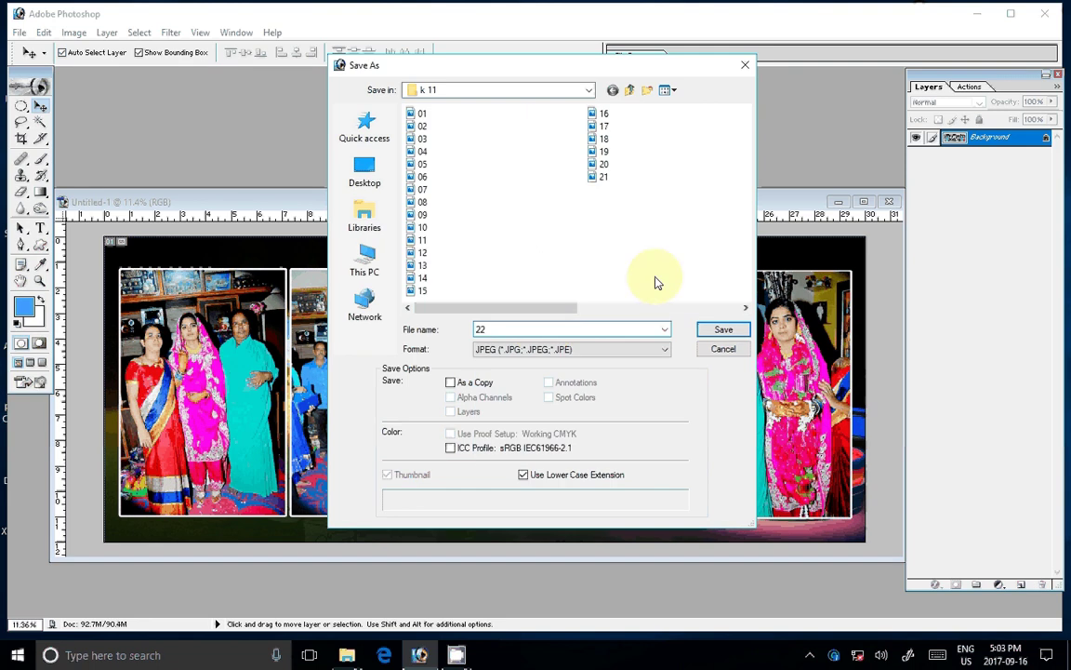
click(713, 333)
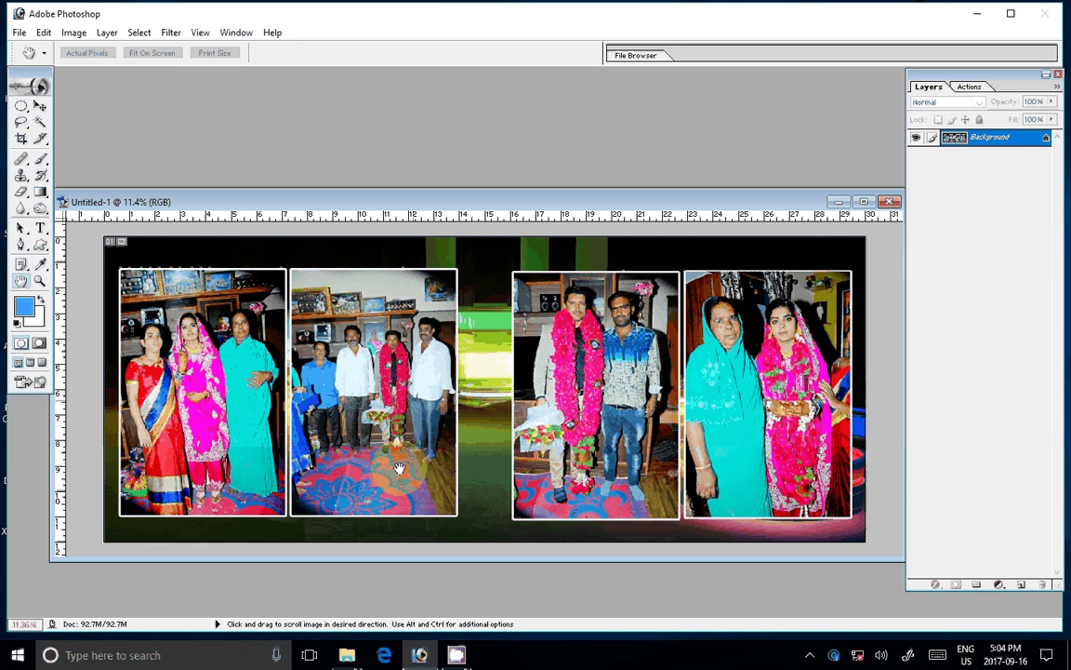
- Minimize Photoshop, view the wedding photos folder in Explorer, then restore Photoshop
click(428, 655)
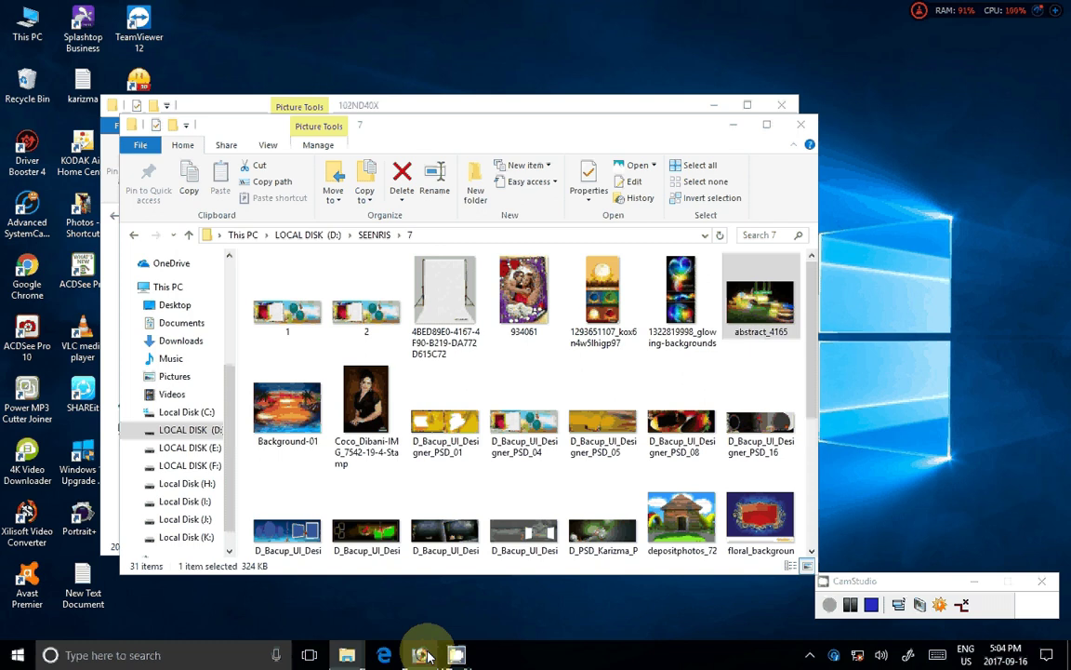
click(359, 657)
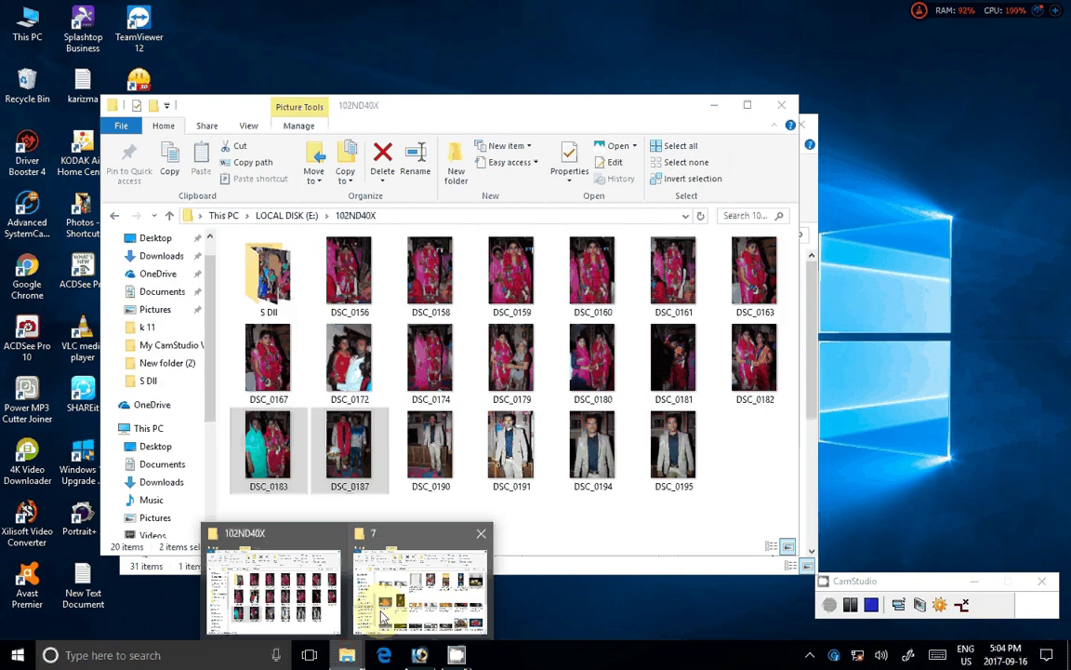
click(421, 656)
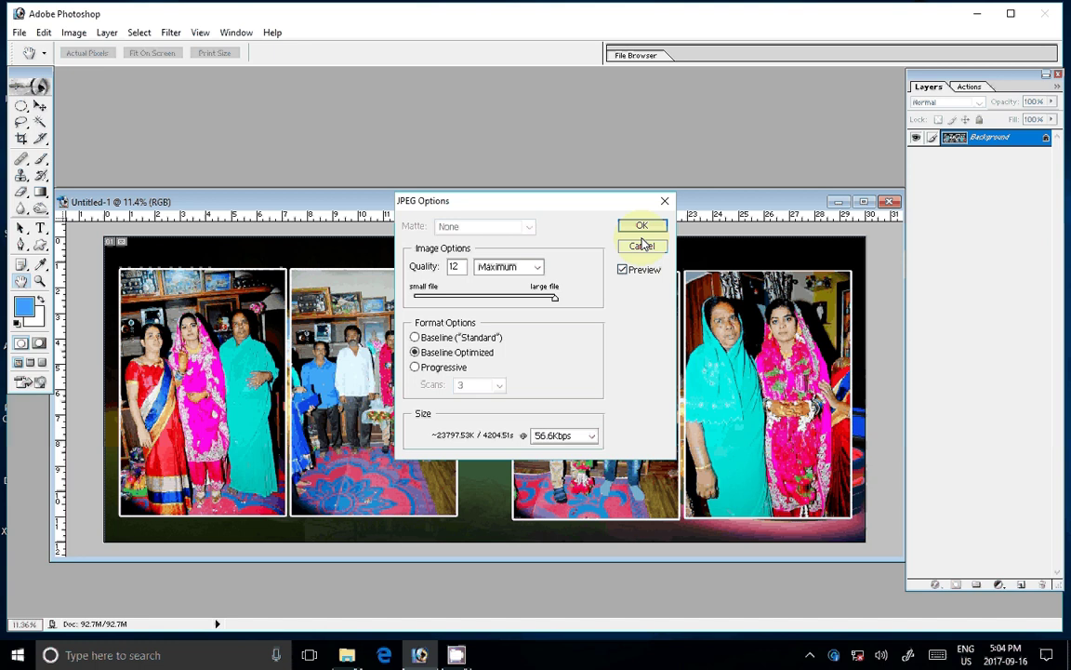
- Confirm the JPEG options and dismiss the resulting out-of-memory error
click(641, 227)
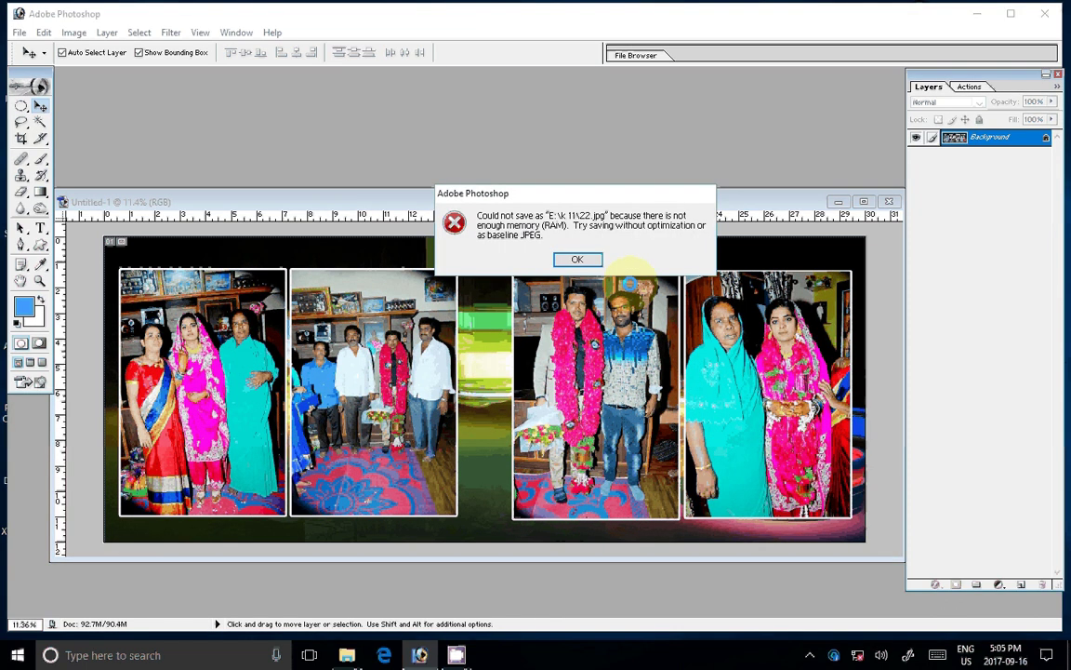
key(Return)
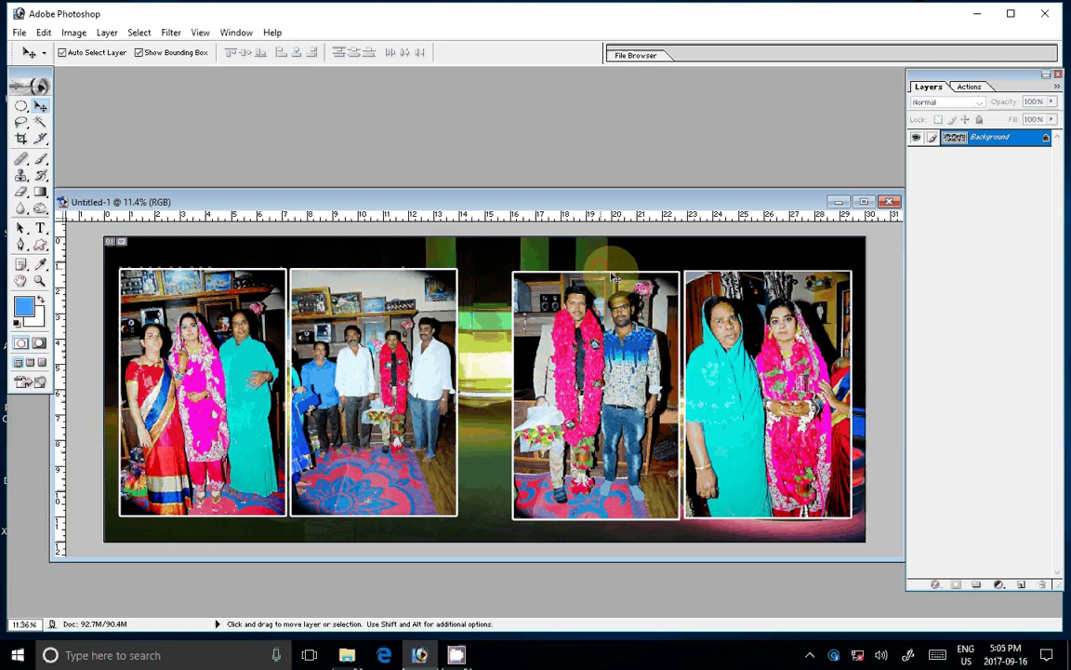
- Re-save the page with Save As as JPEG file '22'
click(19, 32)
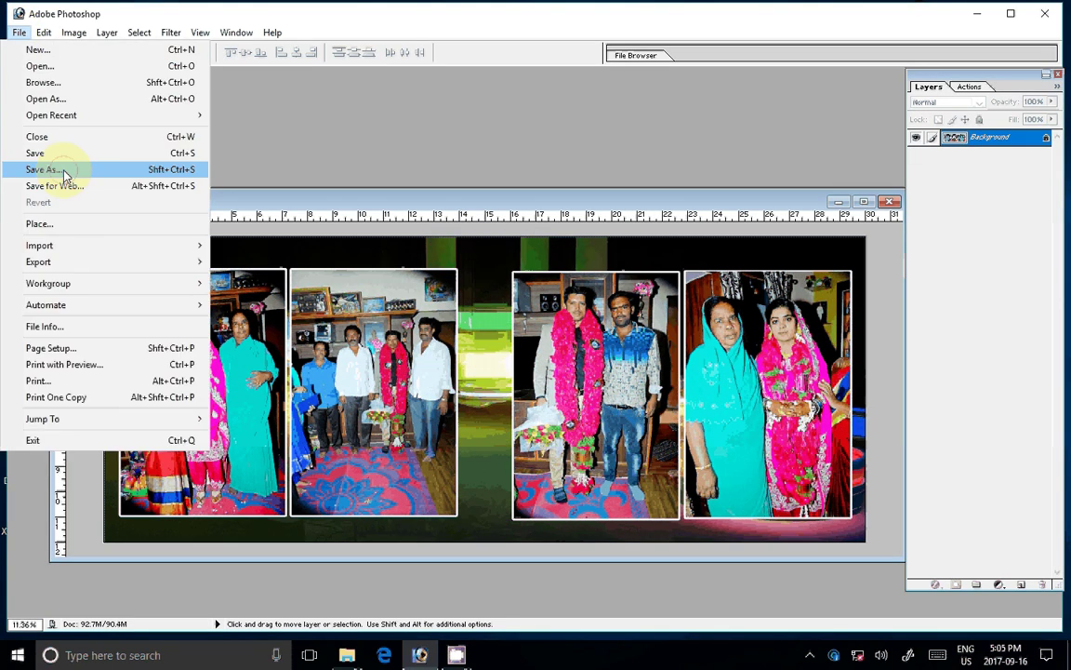
click(42, 169)
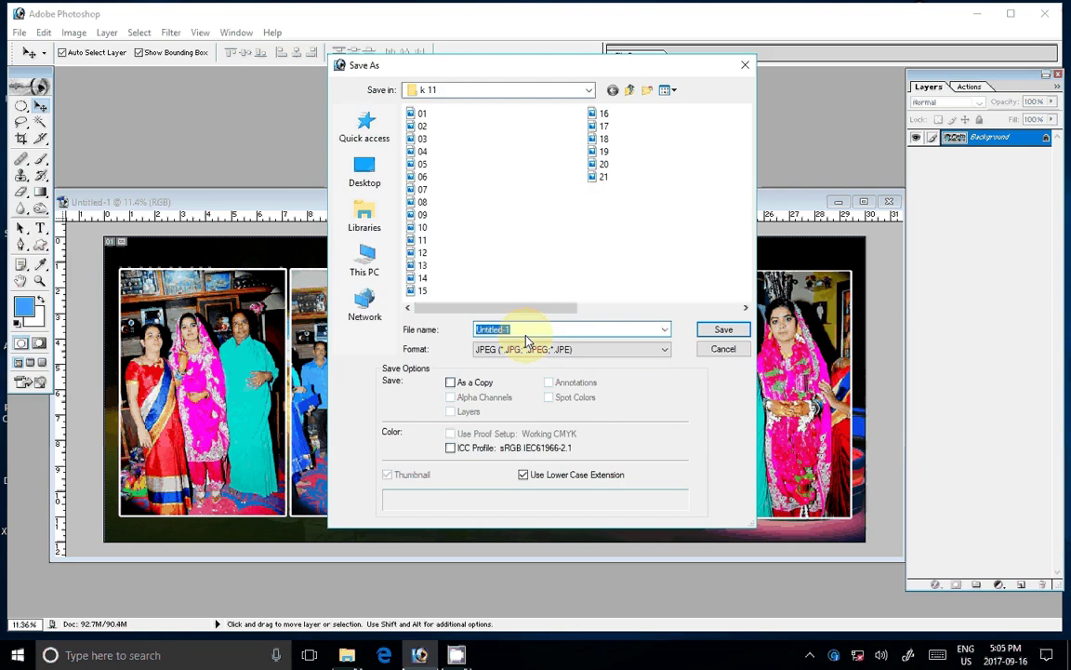
click(710, 328)
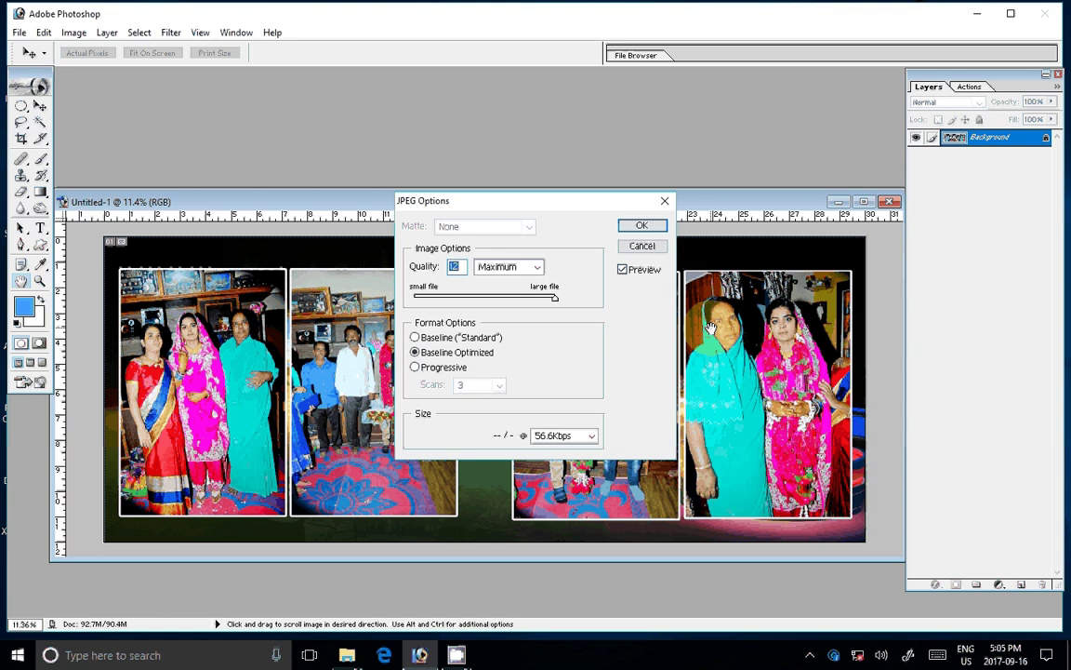
- Save it as Baseline Standard JPEG at quality 11, then open the file browser on folder k 11
click(540, 267)
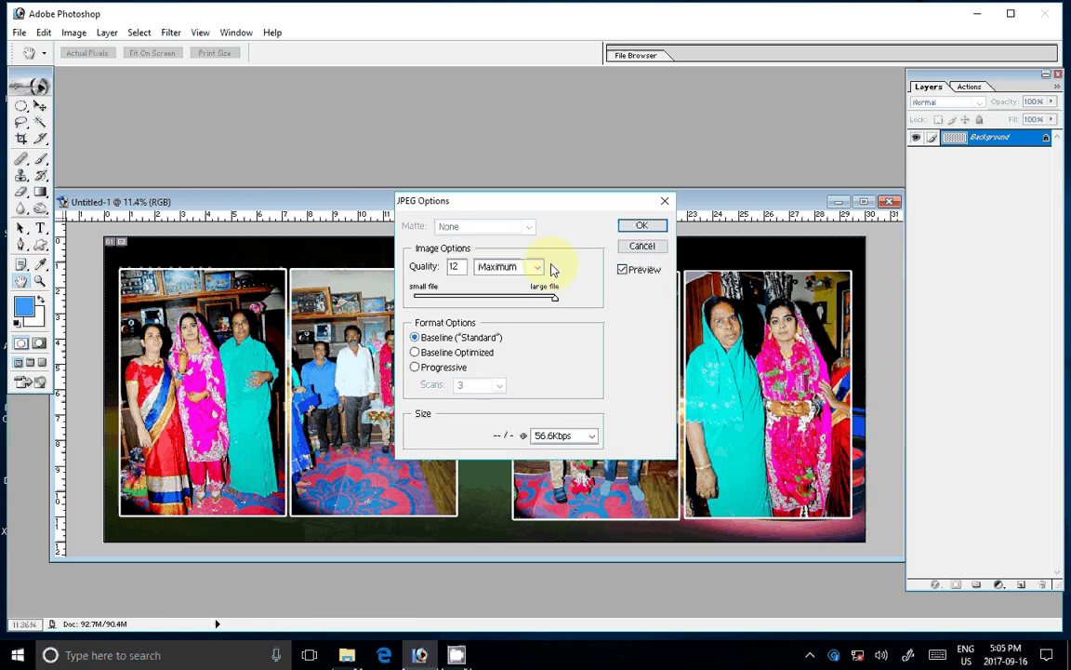
double_click(455, 267)
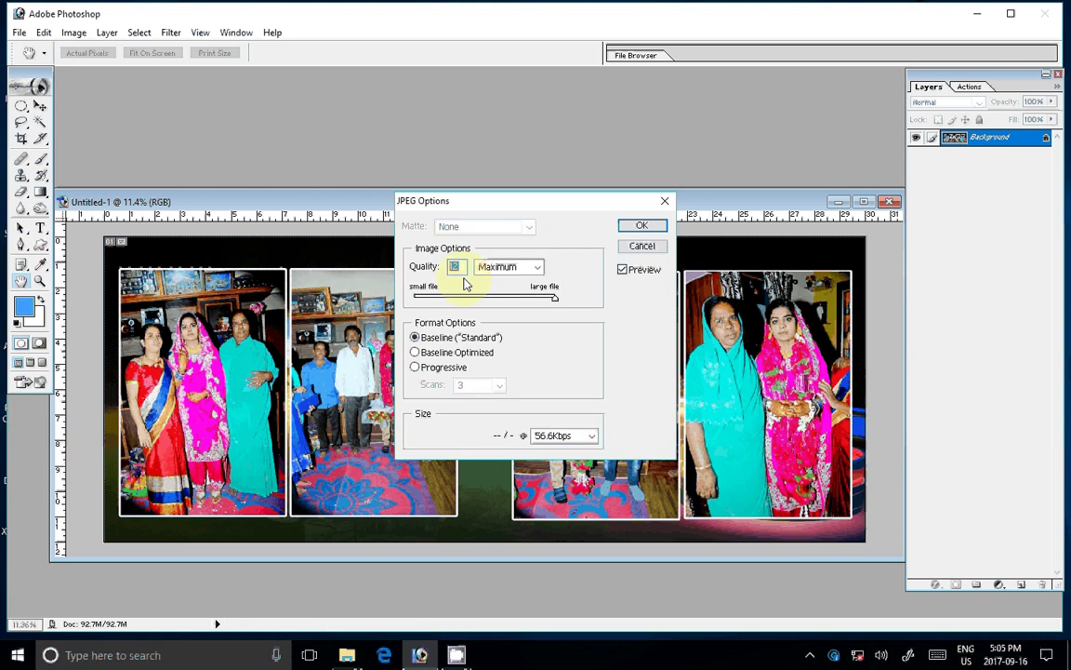
text(11)
click(660, 227)
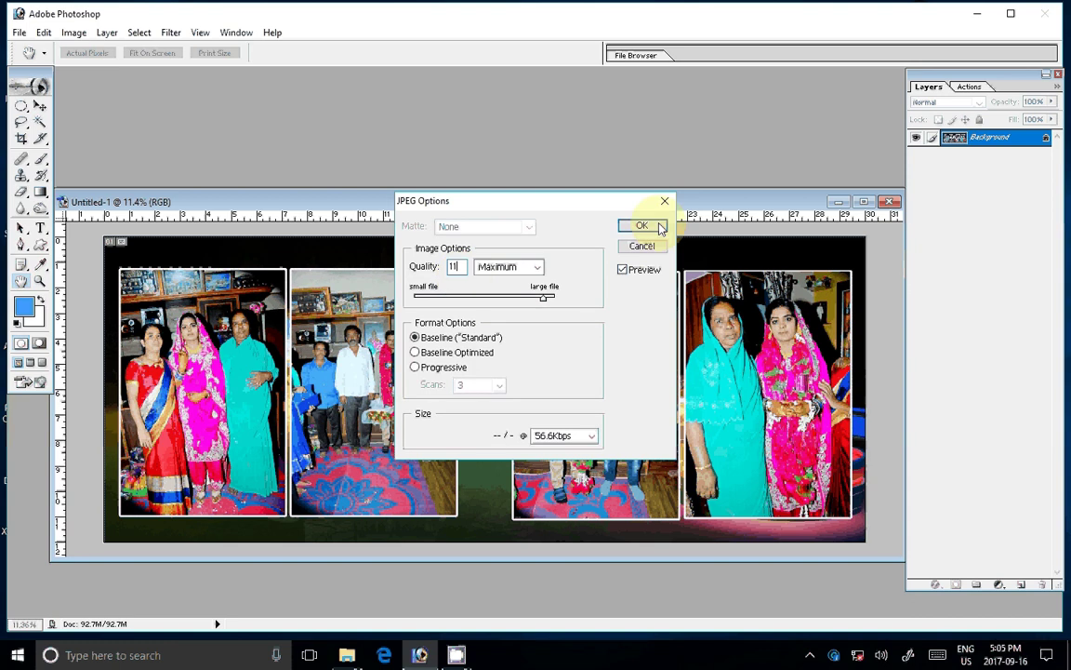
click(659, 227)
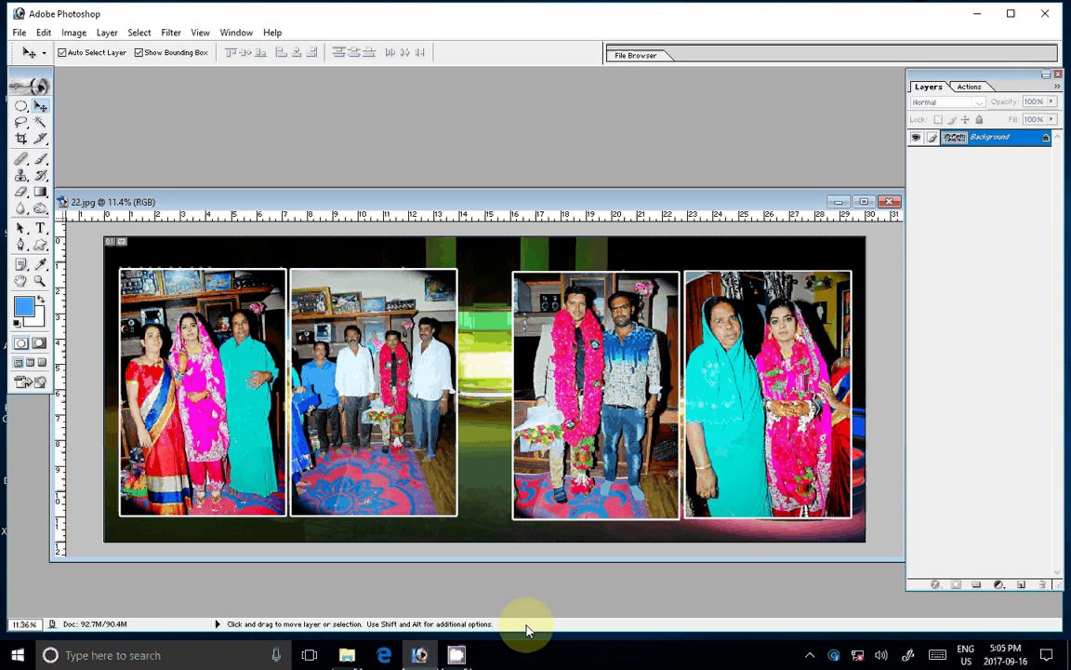
double_click(583, 130)
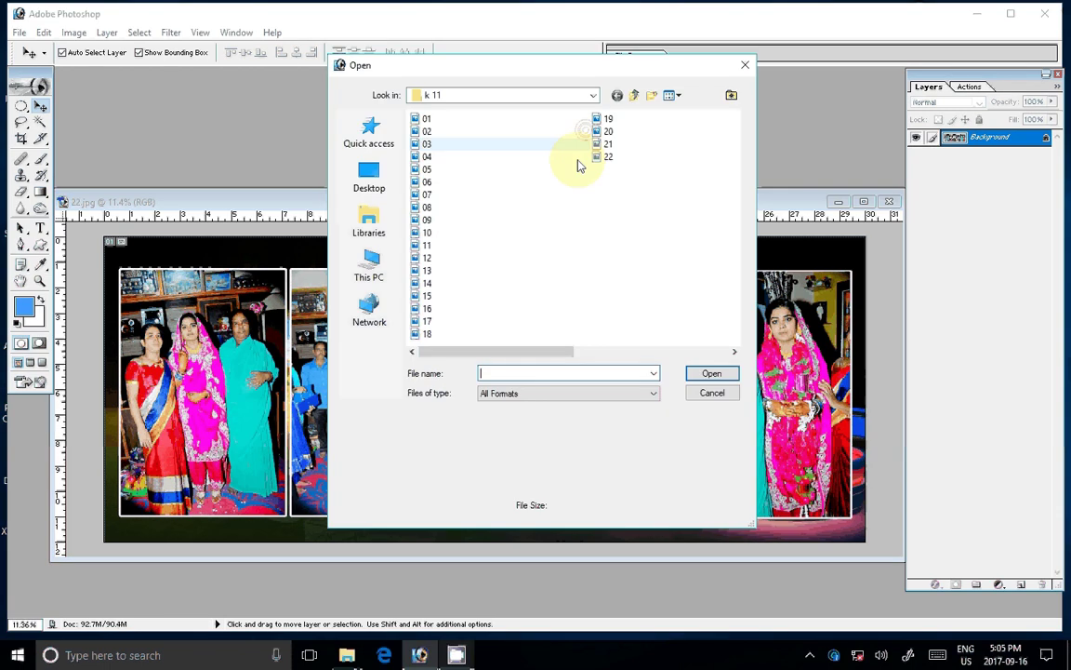